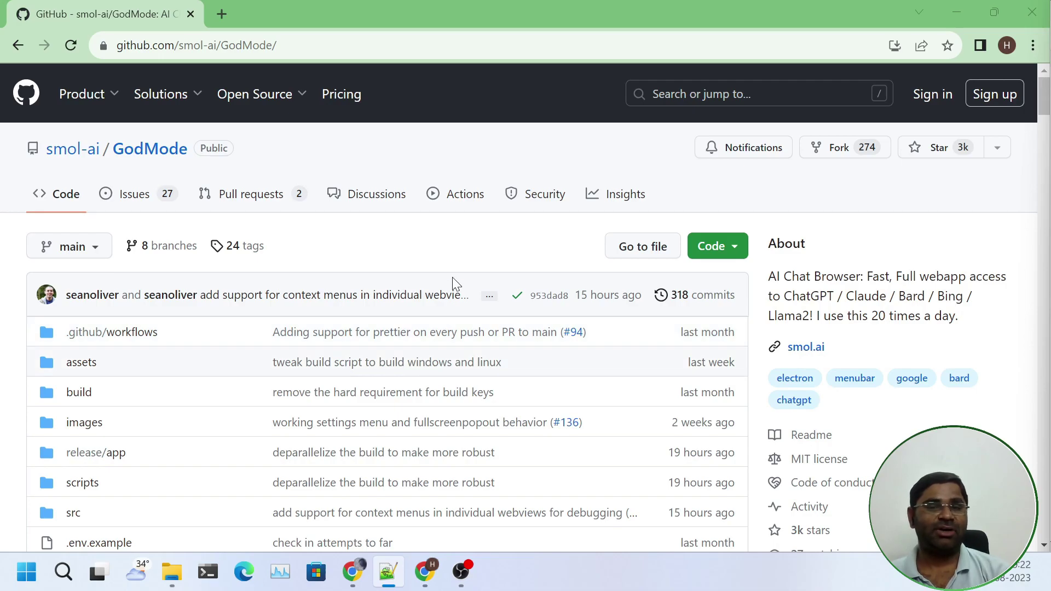
Skim the README's Supported LLM Providers table, then switch to the other window showing the repo page
{"action": "scroll", "coordinate": [452, 278], "scroll_direction": "down", "scroll_amount": 15}
{"action": "scroll", "coordinate": [452, 279], "scroll_direction": "down", "scroll_amount": 10}
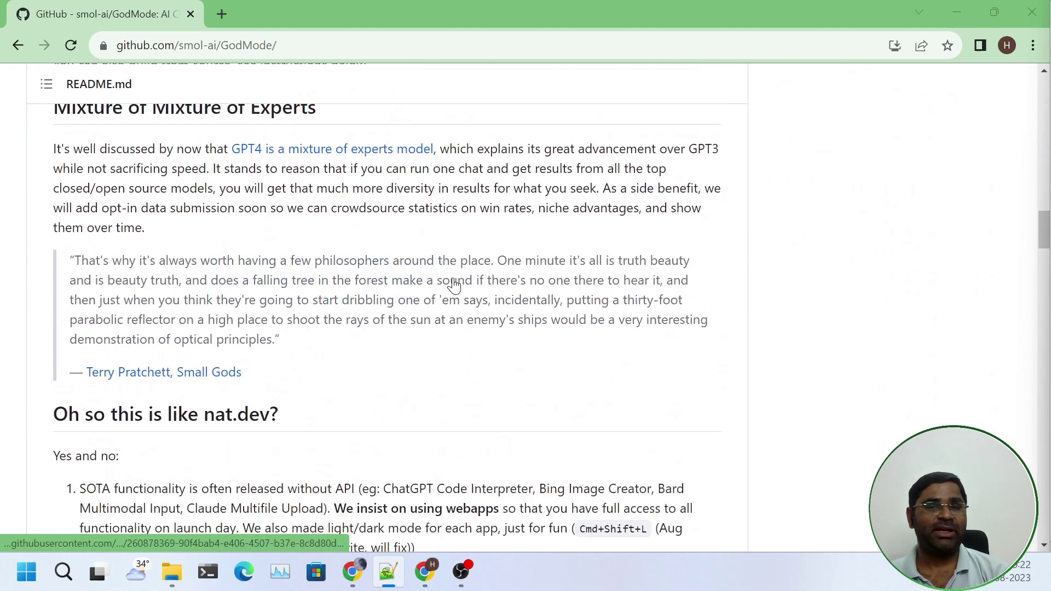
{"action": "scroll", "coordinate": [454, 285], "scroll_direction": "down", "scroll_amount": 14}
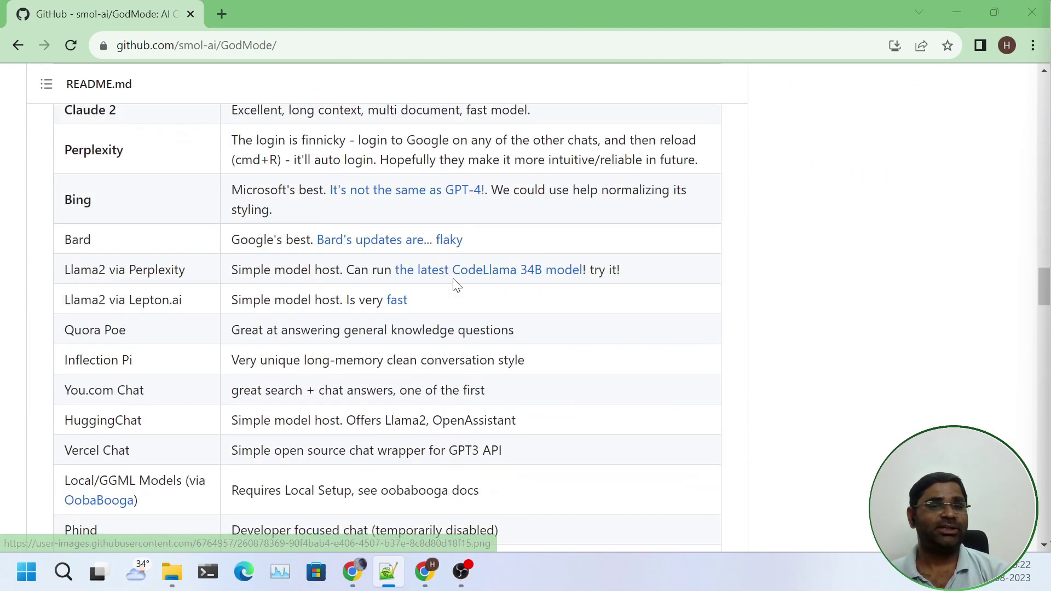
{"action": "scroll", "coordinate": [455, 283], "scroll_direction": "up", "scroll_amount": 3}
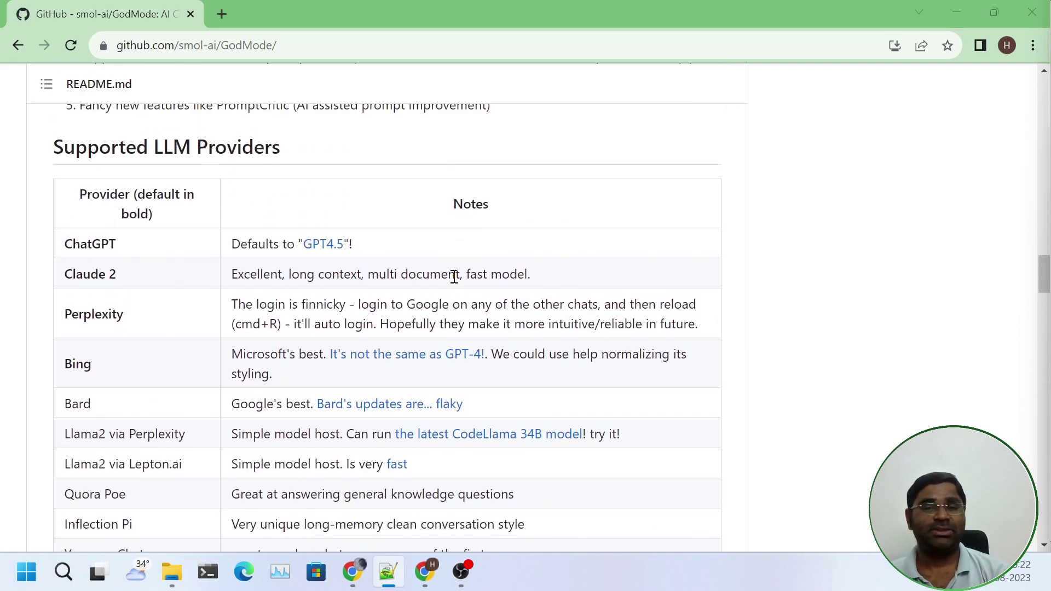
{"action": "scroll", "coordinate": [454, 277], "scroll_direction": "down", "scroll_amount": 2}
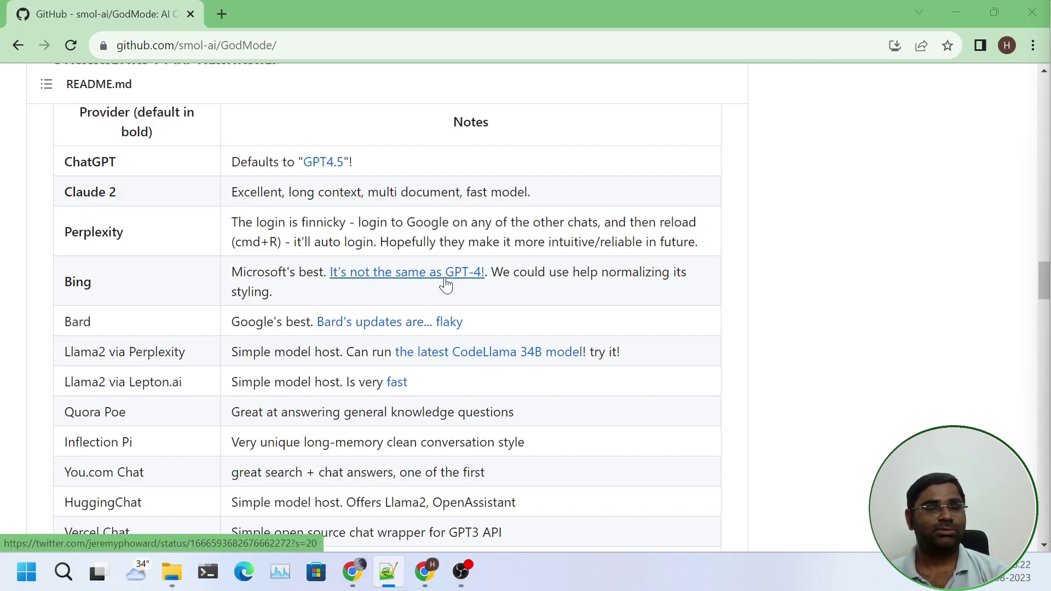
{"action": "key", "text": "alt+Tab"}
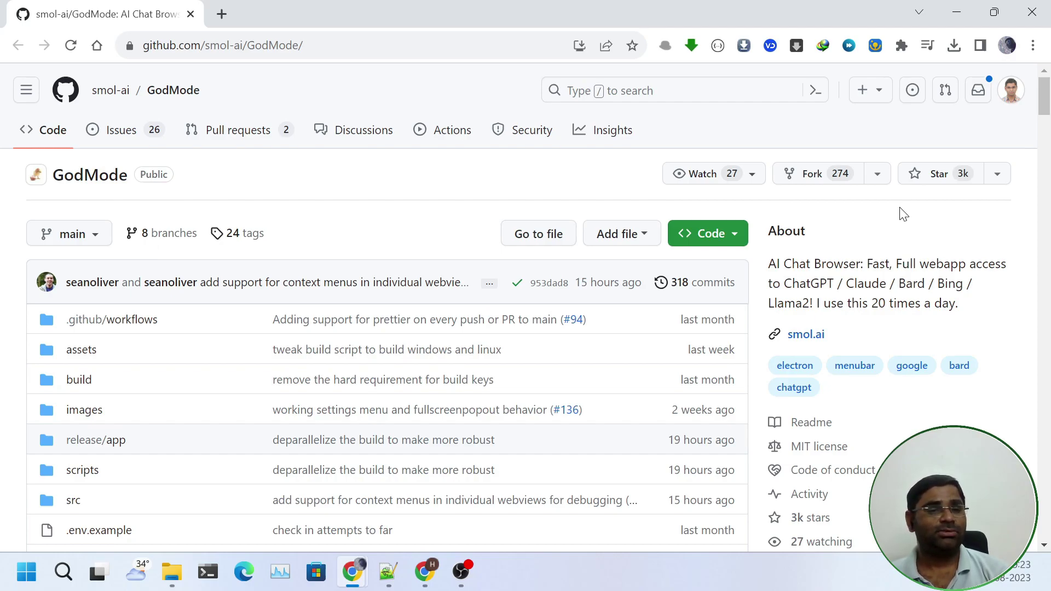
Star the smol-ai/GodMode repository
{"action": "left_click", "coordinate": [915, 173]}
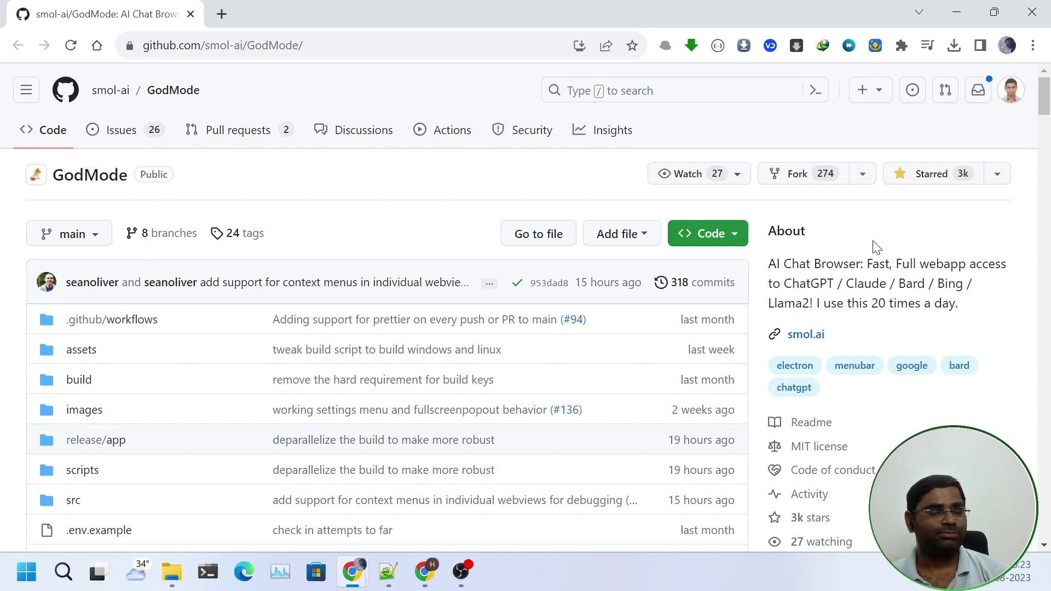
{"action": "scroll", "coordinate": [277, 274], "scroll_direction": "down", "scroll_amount": 15}
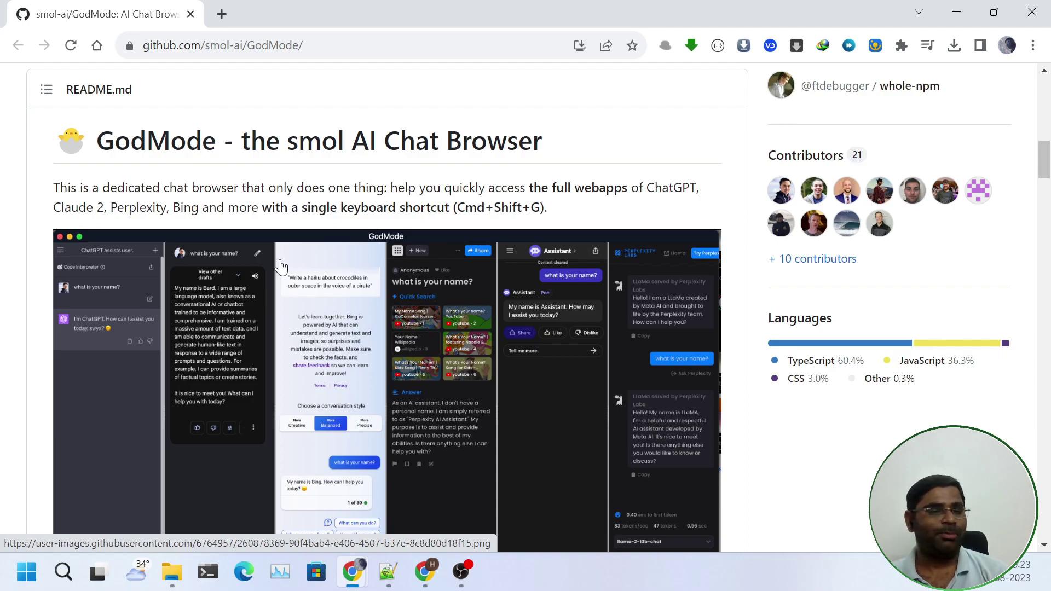
{"action": "scroll", "coordinate": [281, 266], "scroll_direction": "down", "scroll_amount": 2}
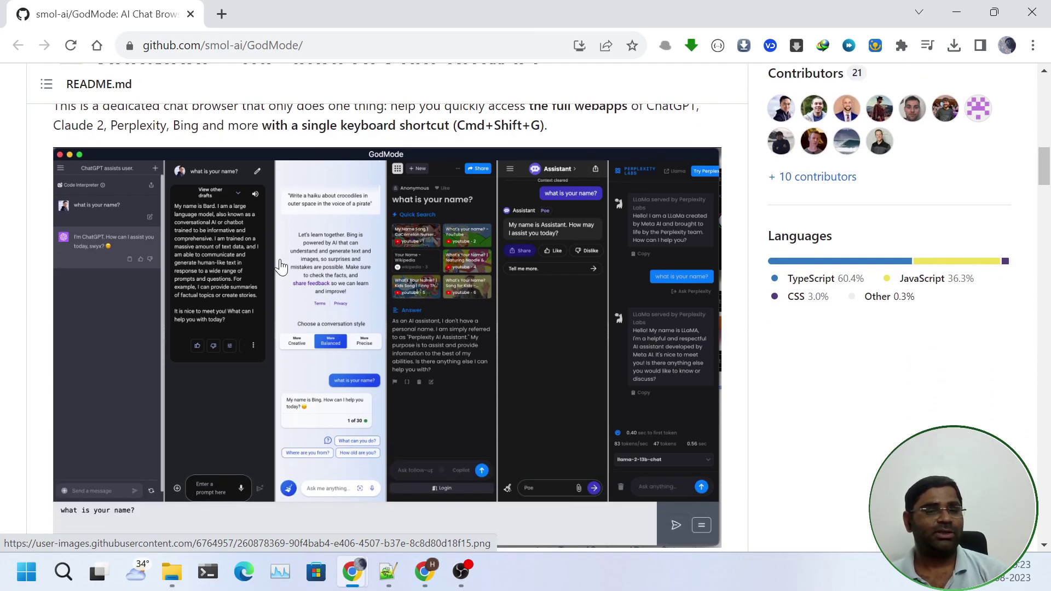
Scroll the README to its Installation section, then return to the other browser window
{"action": "scroll", "coordinate": [281, 267], "scroll_direction": "down", "scroll_amount": 10}
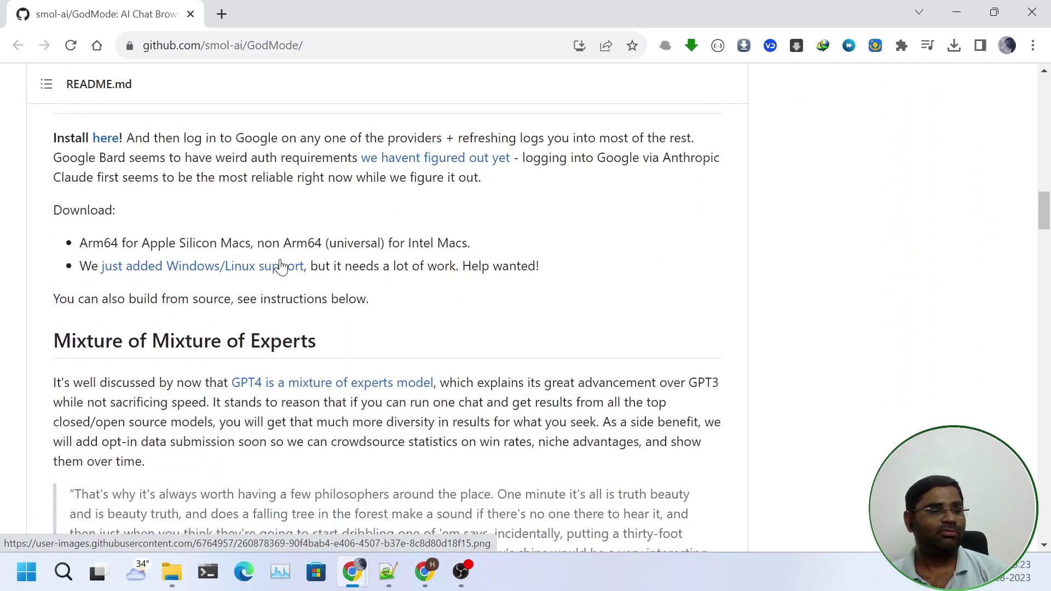
{"action": "scroll", "coordinate": [281, 266], "scroll_direction": "up", "scroll_amount": 2}
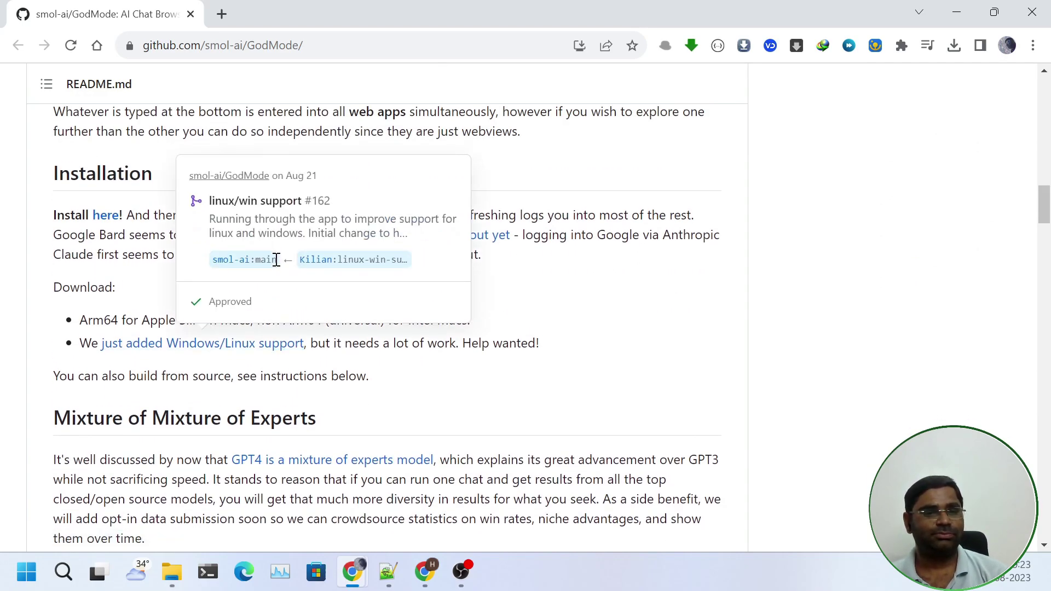
{"action": "scroll", "coordinate": [278, 265], "scroll_direction": "down", "scroll_amount": 1}
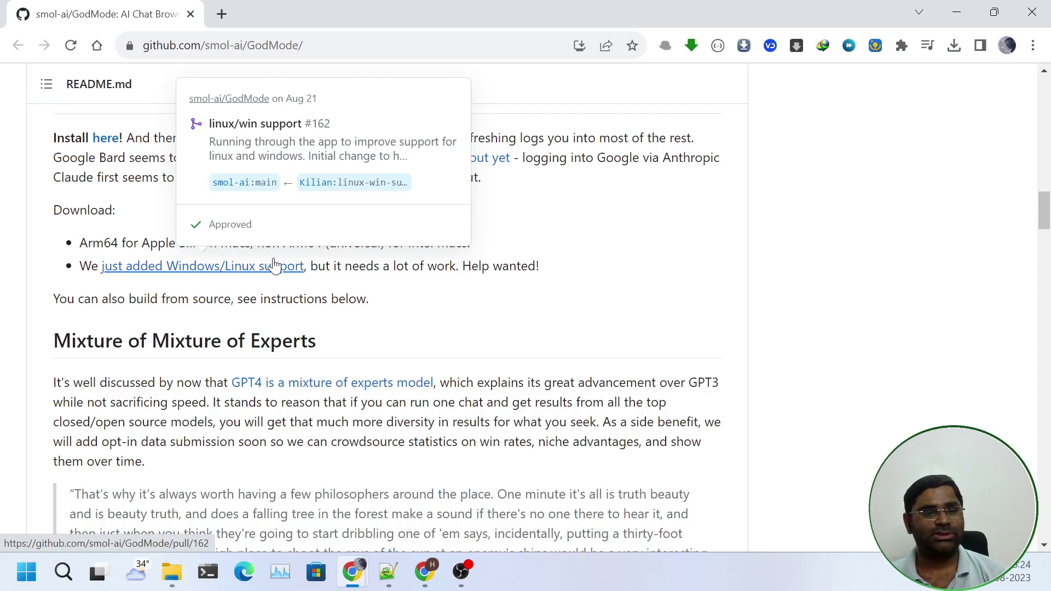
{"action": "scroll", "coordinate": [275, 266], "scroll_direction": "down", "scroll_amount": 20}
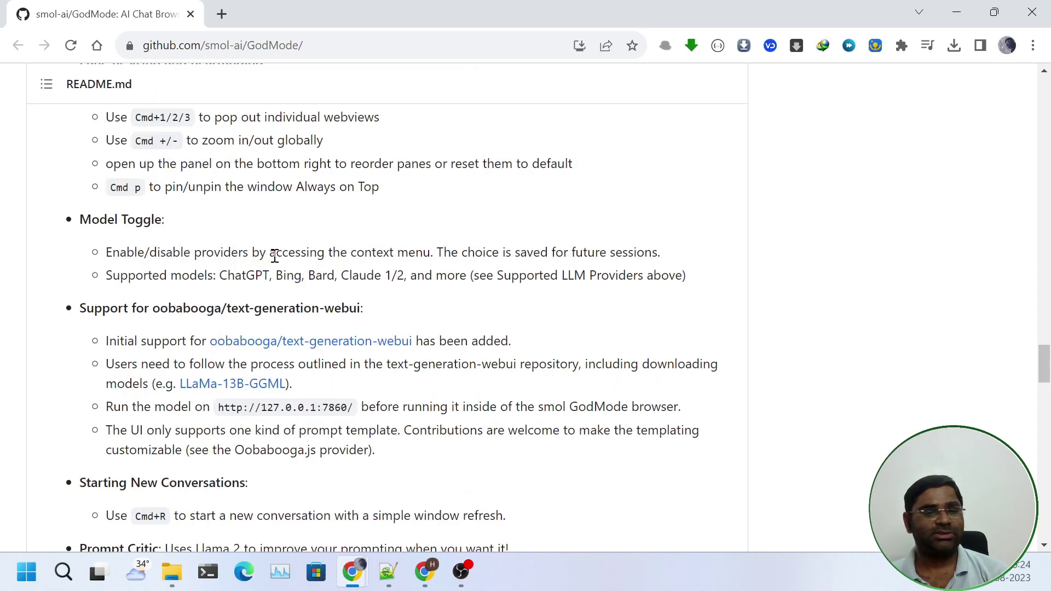
{"action": "scroll", "coordinate": [275, 255], "scroll_direction": "down", "scroll_amount": 20}
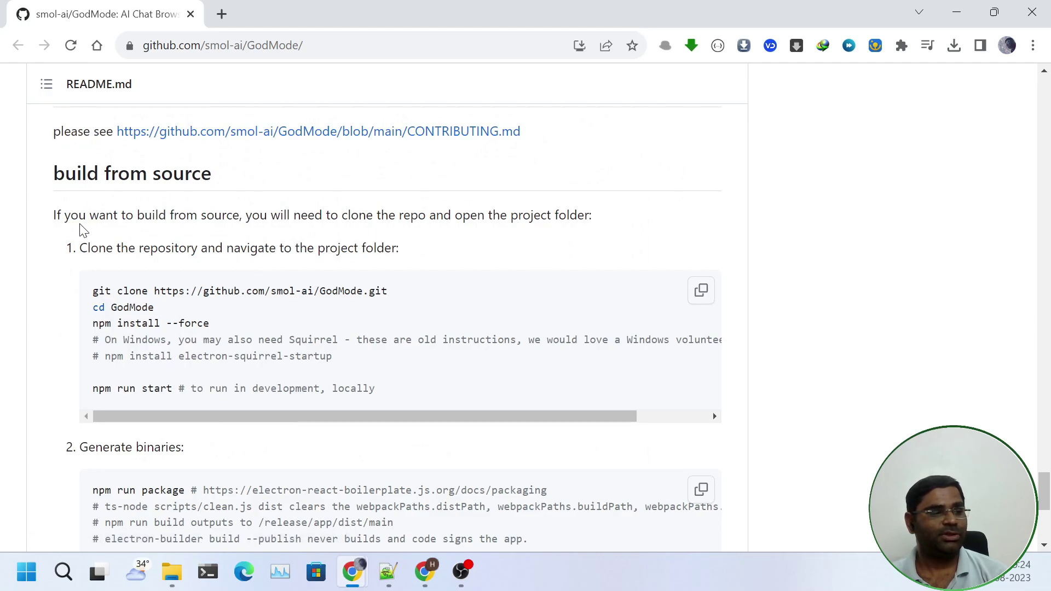
{"action": "double_click", "coordinate": [60, 215]}
{"action": "key", "text": "alt+Tab"}
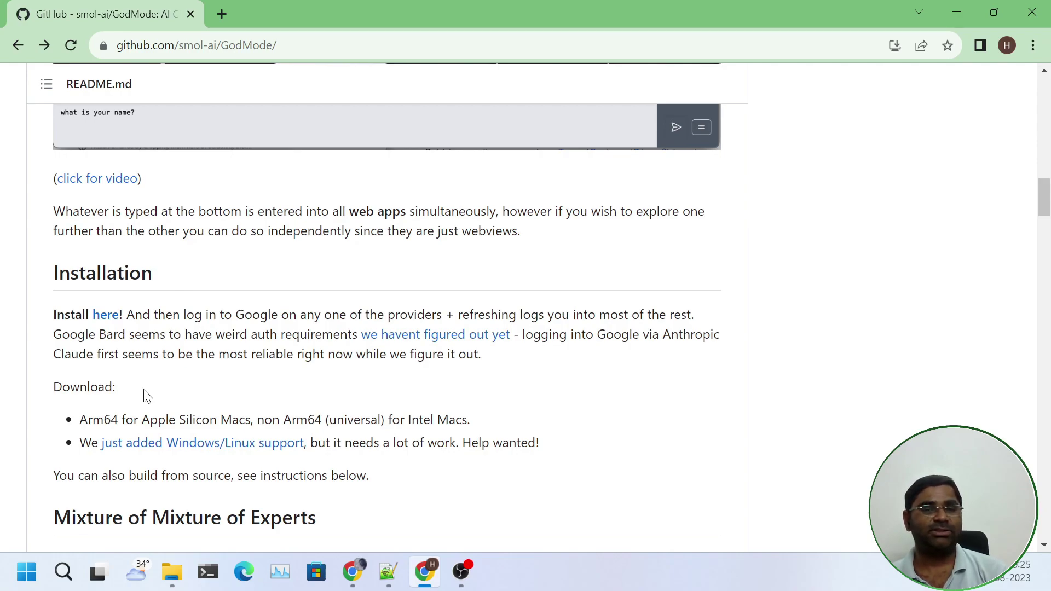
Download GodMode.Setup.1.0.0-beta.5.exe from the v1.0.0-beta.5 release's Assets
{"action": "left_click", "coordinate": [106, 323]}
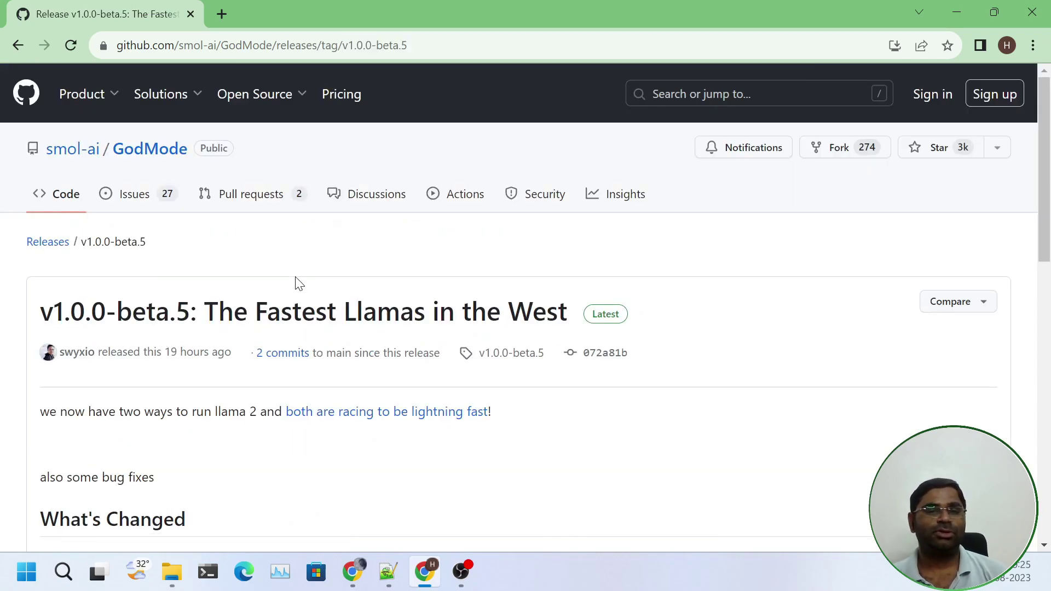
{"action": "scroll", "coordinate": [380, 269], "scroll_direction": "down", "scroll_amount": 3}
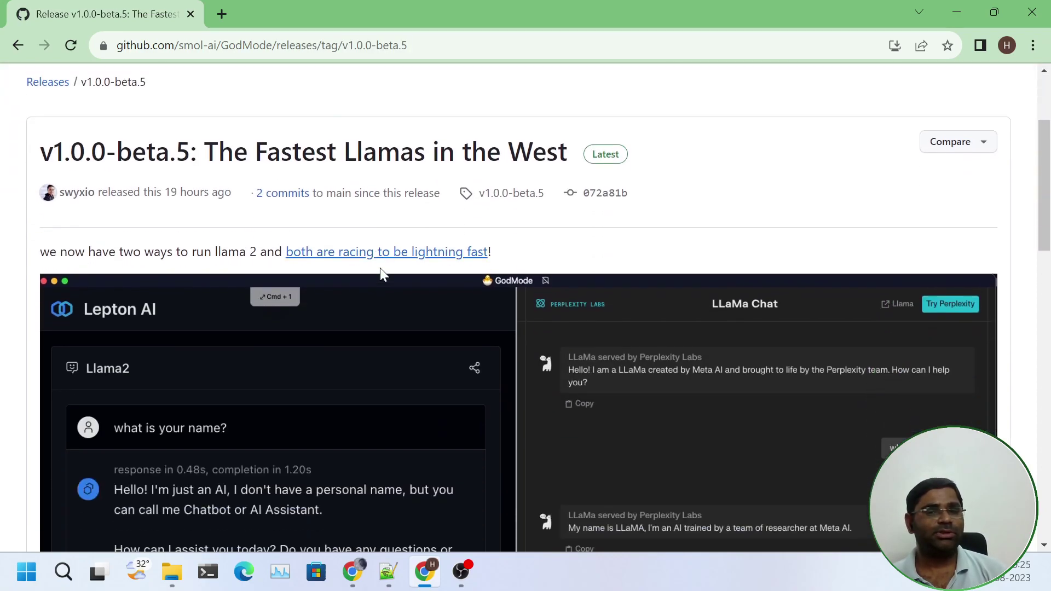
{"action": "scroll", "coordinate": [380, 267], "scroll_direction": "down", "scroll_amount": 12}
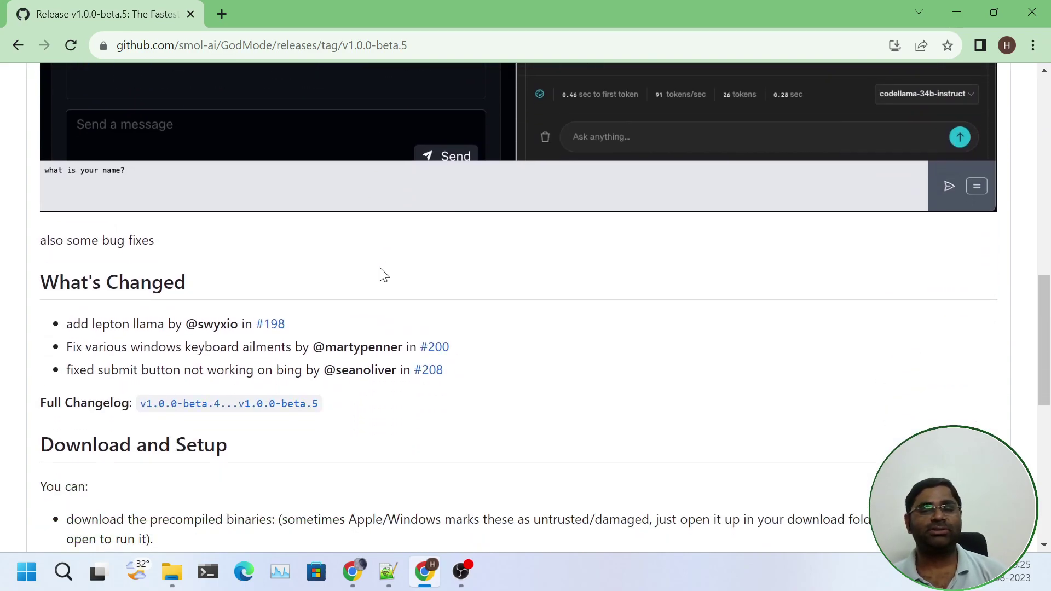
{"action": "scroll", "coordinate": [383, 274], "scroll_direction": "down", "scroll_amount": 15}
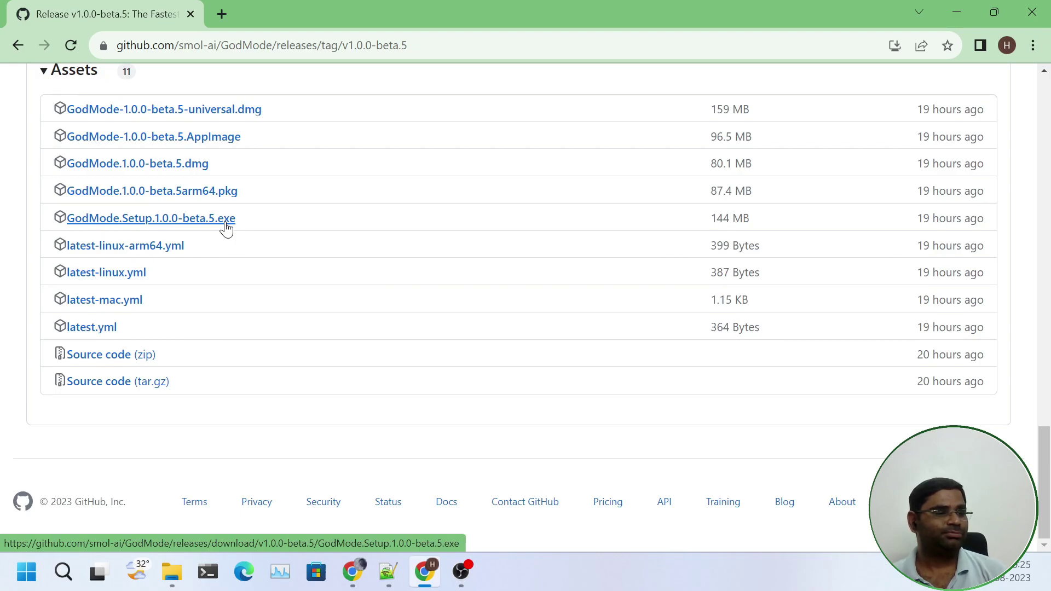
{"action": "left_click", "coordinate": [226, 226]}
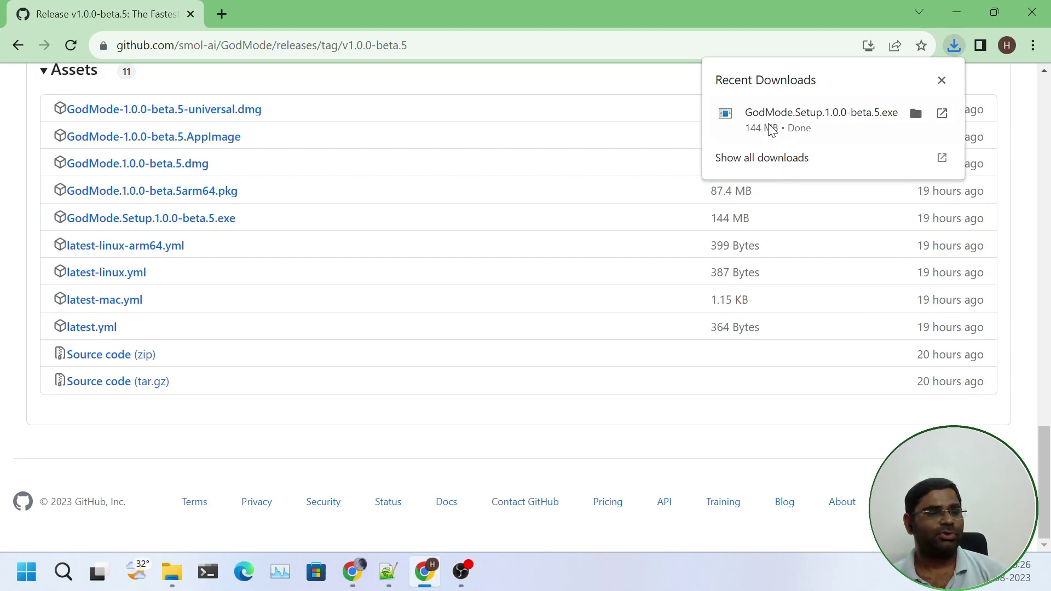
Launch the downloaded installer and allow it past SmartScreen via More info and Run anyway
{"action": "left_click", "coordinate": [830, 124]}
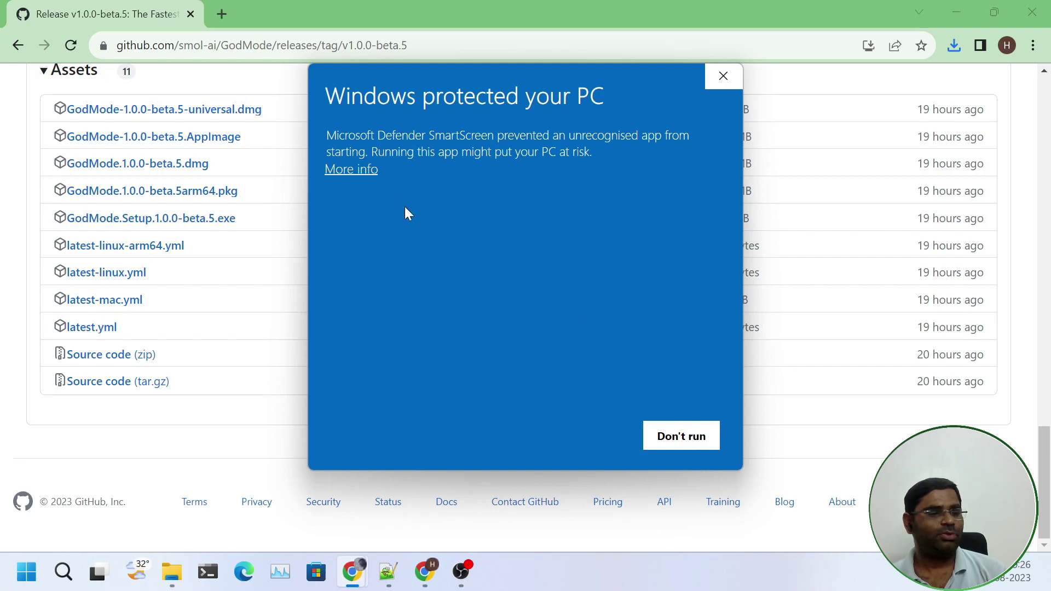
{"action": "left_click", "coordinate": [351, 169]}
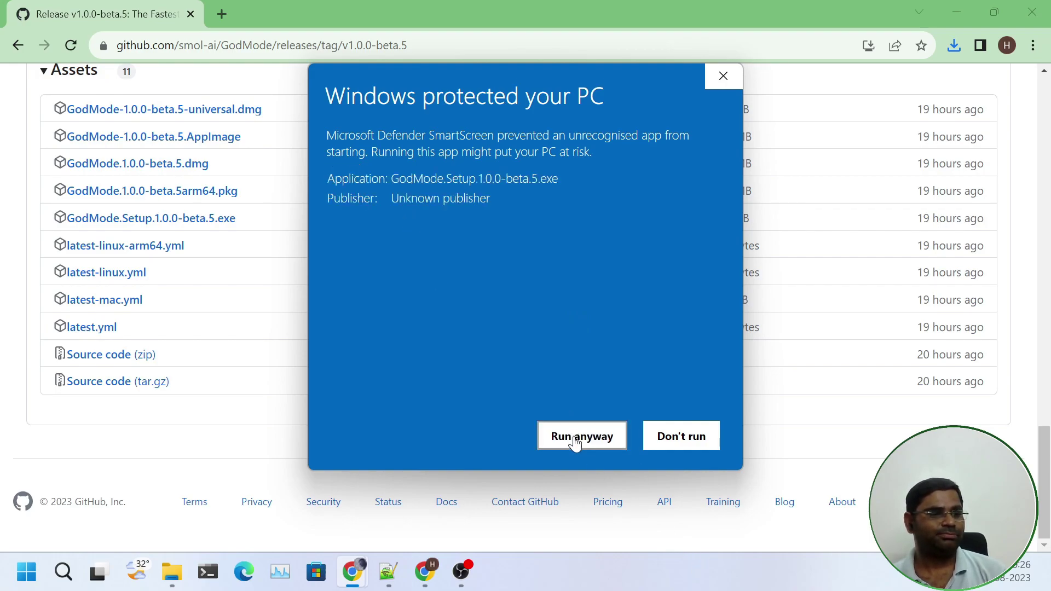
{"action": "left_click", "coordinate": [575, 441]}
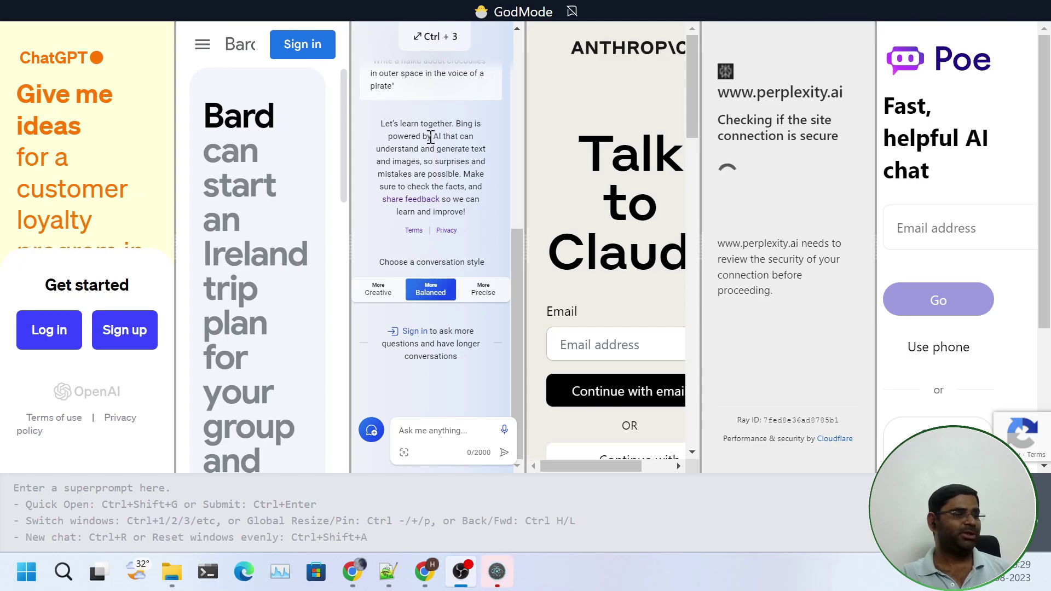
Add Llama 2 (via Perplexity) as a seventh provider pane
{"action": "scroll", "coordinate": [431, 137], "scroll_direction": "up", "scroll_amount": 5}
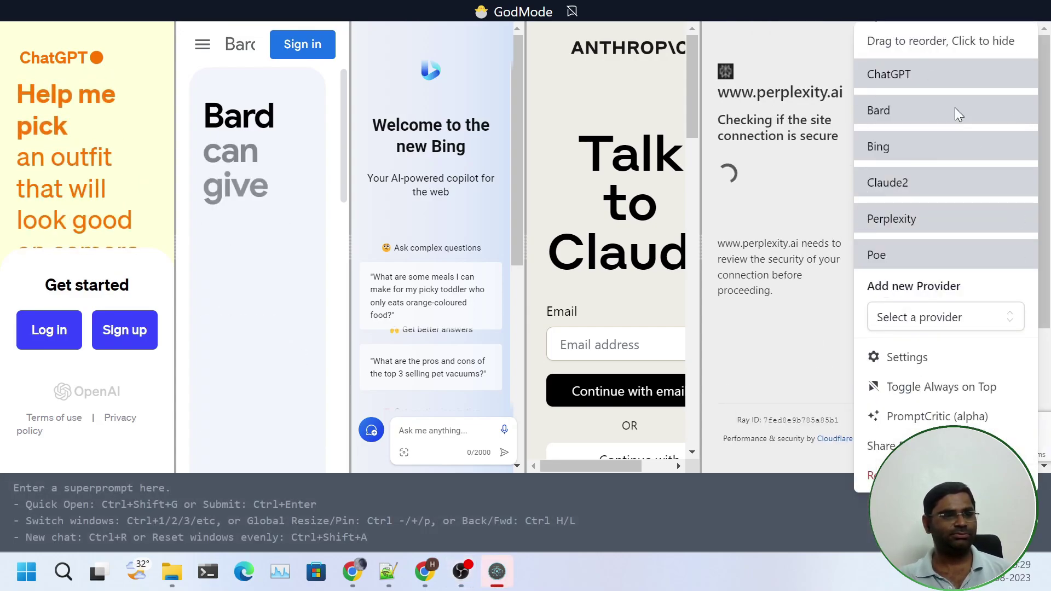
{"action": "left_click", "coordinate": [968, 317]}
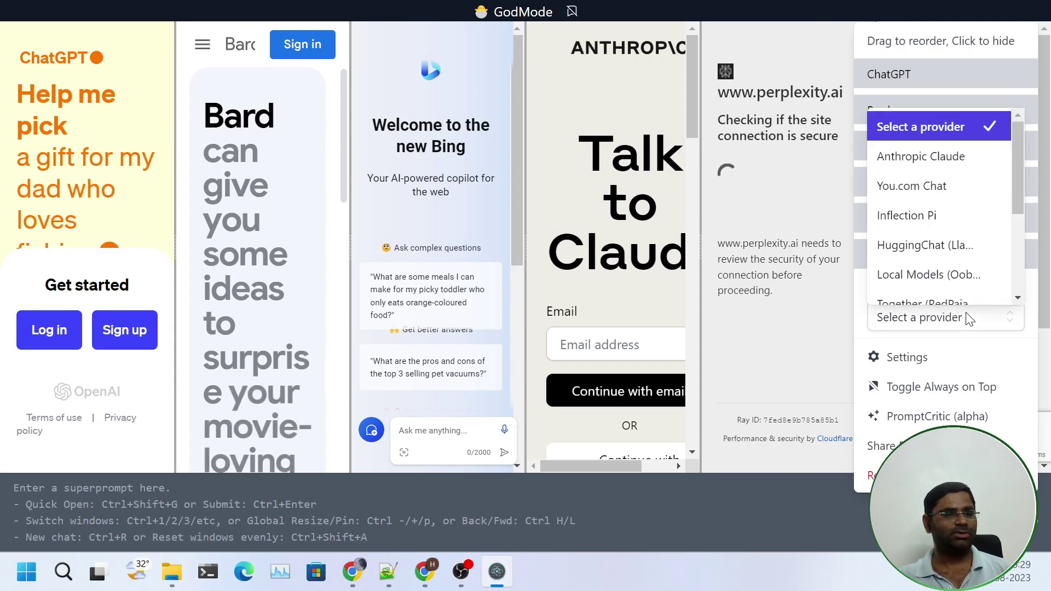
{"action": "scroll", "coordinate": [964, 252], "scroll_direction": "down", "scroll_amount": 3}
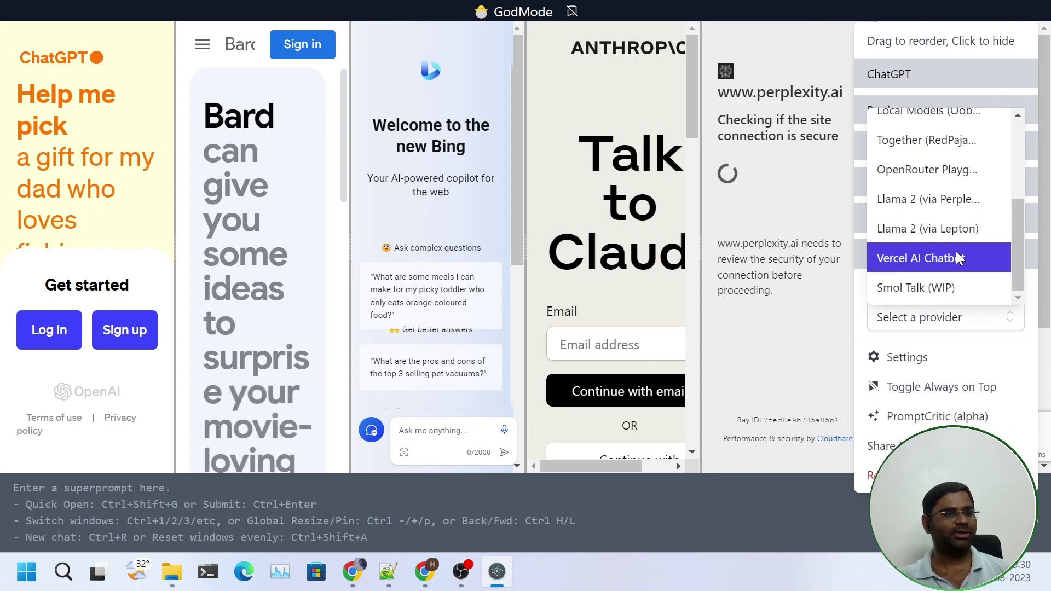
{"action": "left_click", "coordinate": [978, 213]}
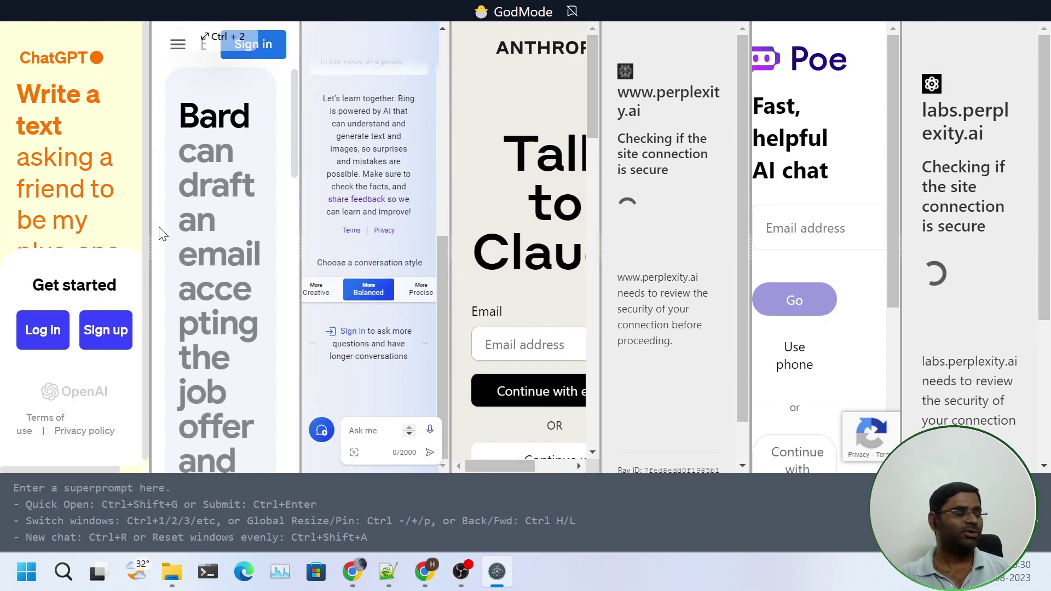
Widen the ChatGPT pane and start its login with Continue with Google
{"action": "left_click", "coordinate": [373, 505]}
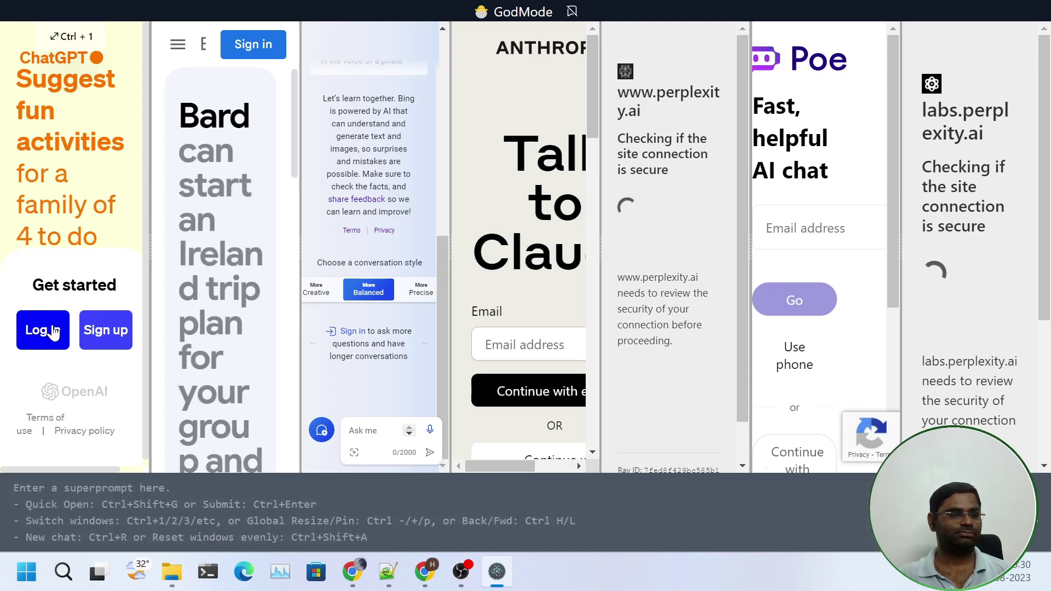
{"action": "left_click", "coordinate": [53, 332]}
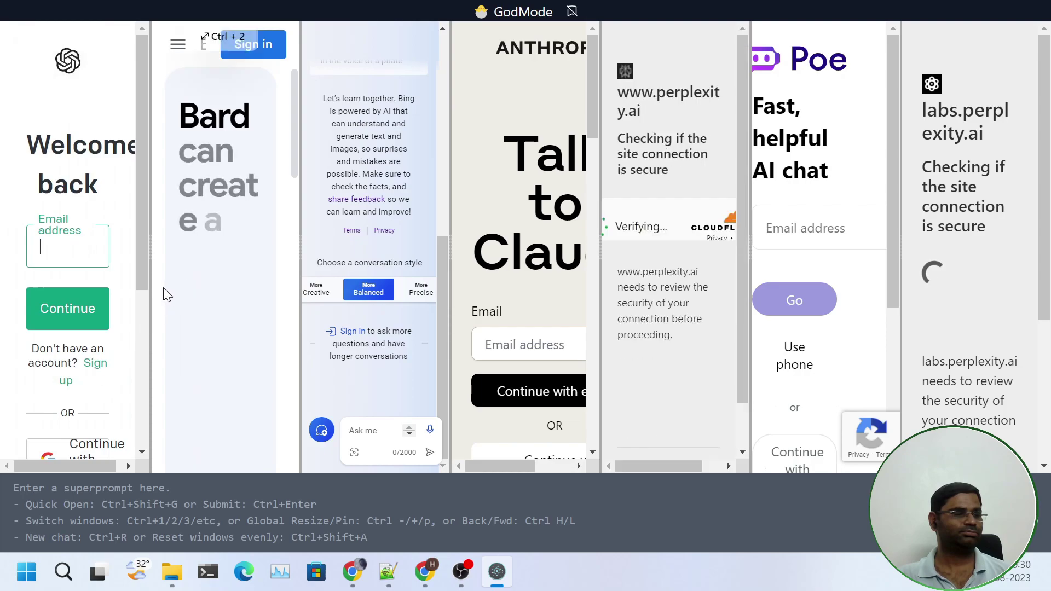
{"action": "left_click_drag", "start_coordinate": [150, 266], "coordinate": [264, 249]}
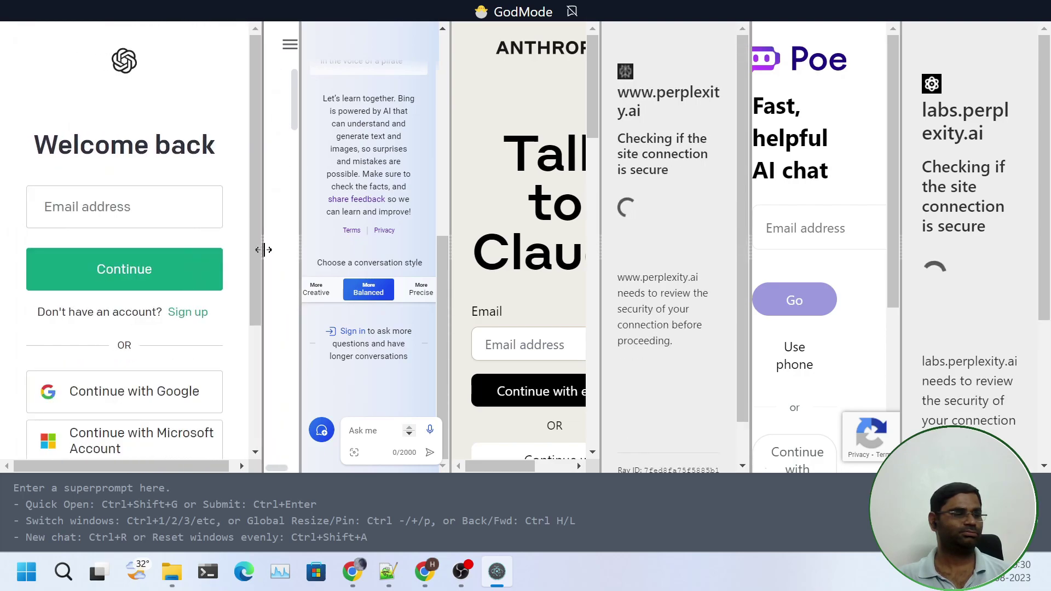
{"action": "scroll", "coordinate": [162, 347], "scroll_direction": "down", "scroll_amount": 3}
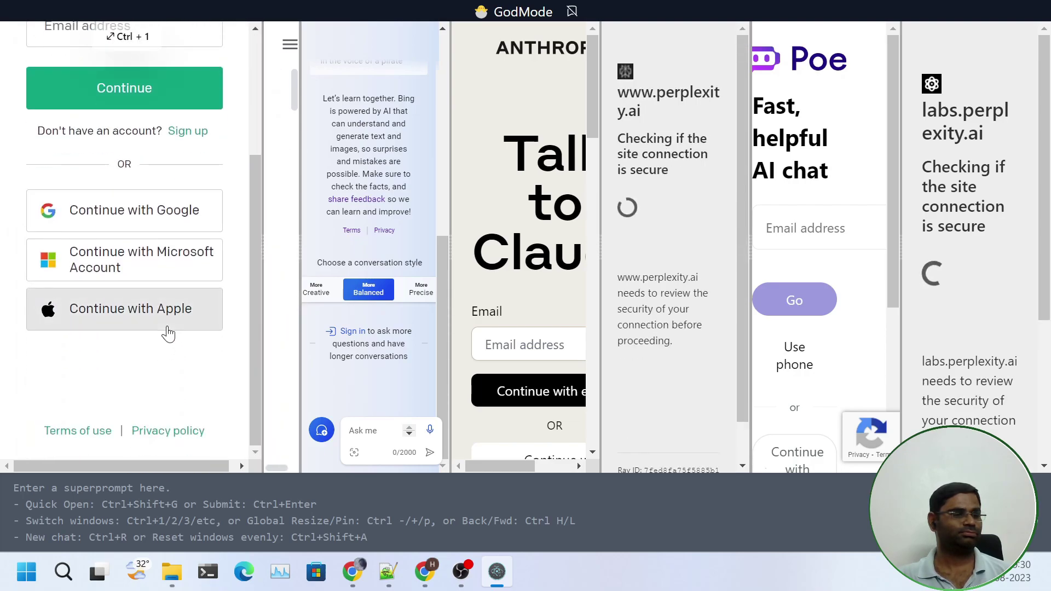
{"action": "left_click", "coordinate": [162, 214]}
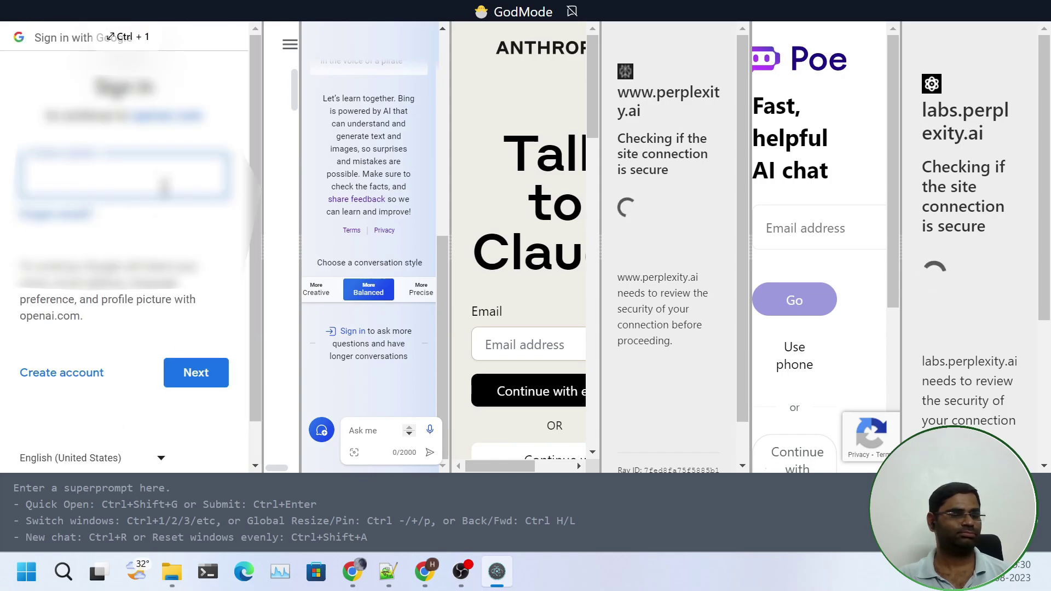
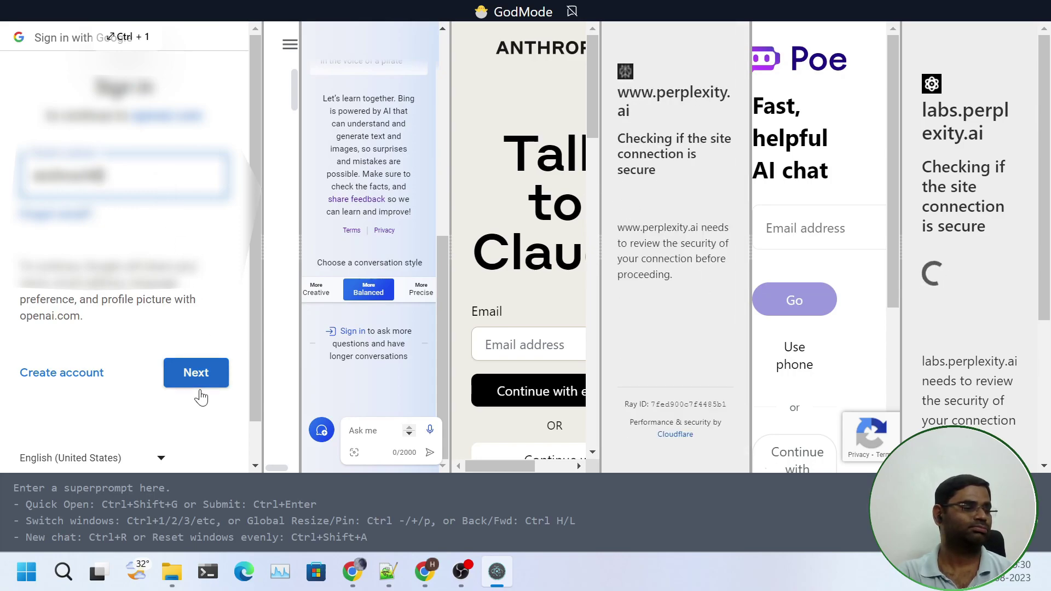
Enter the Google account email and password, then dismiss ChatGPT's getting-started tips
{"action": "left_click", "coordinate": [192, 375]}
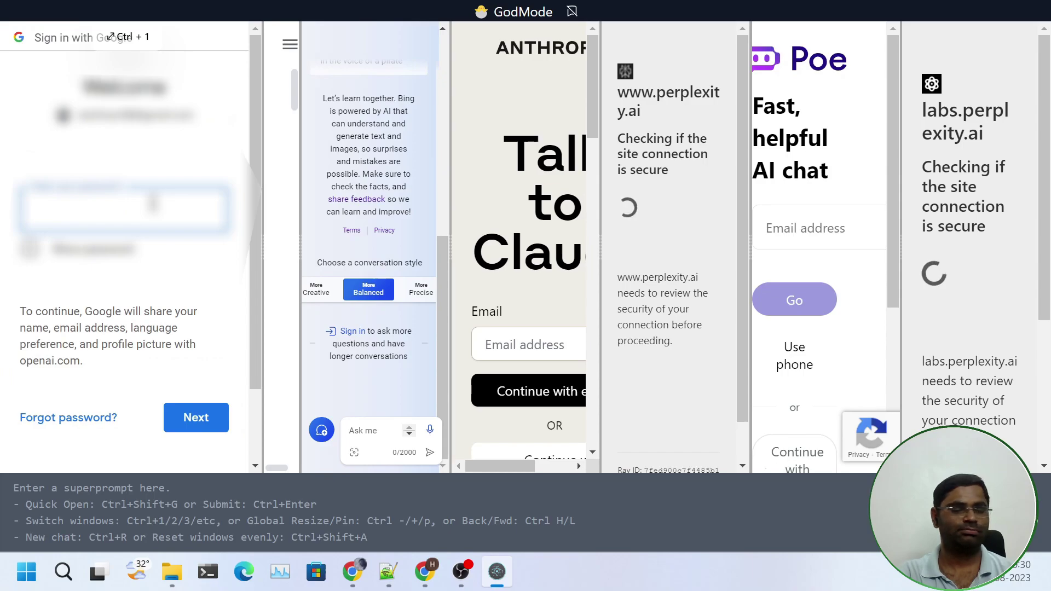
{"action": "type", "text": "•••••"}
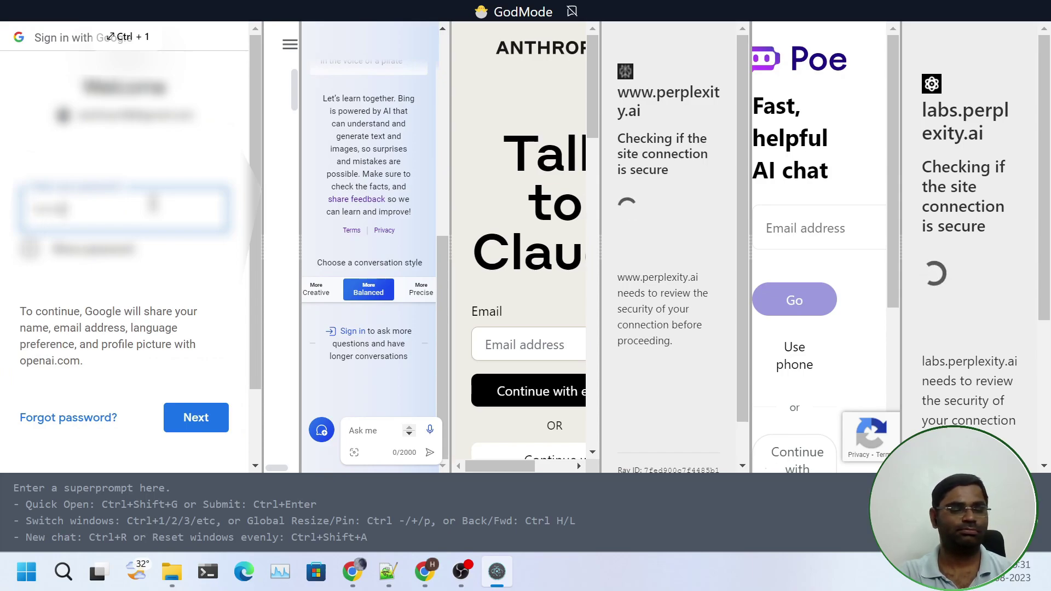
{"action": "key", "text": "Return"}
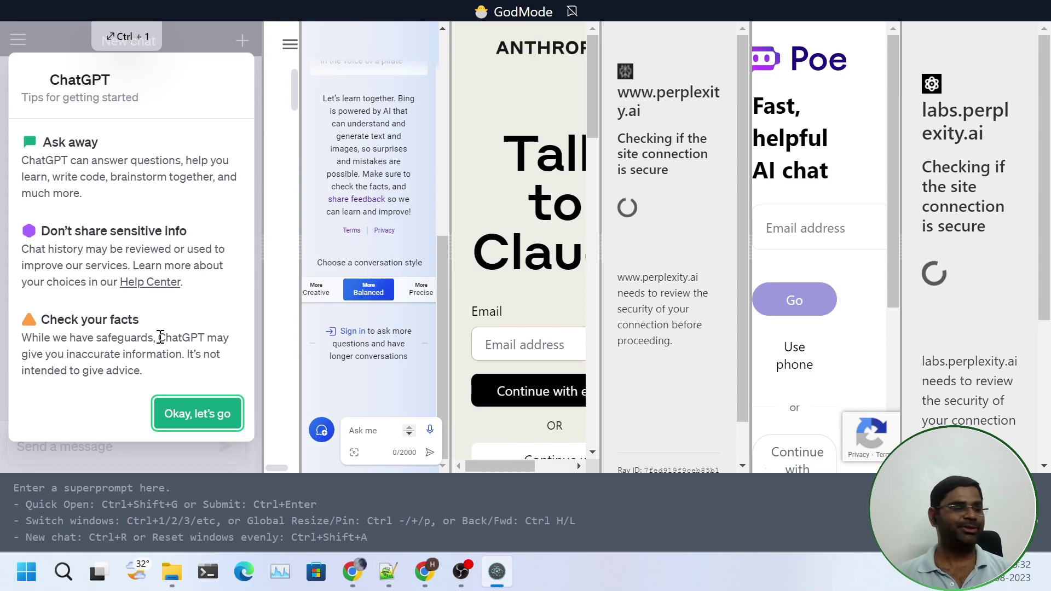
{"action": "left_click", "coordinate": [212, 427]}
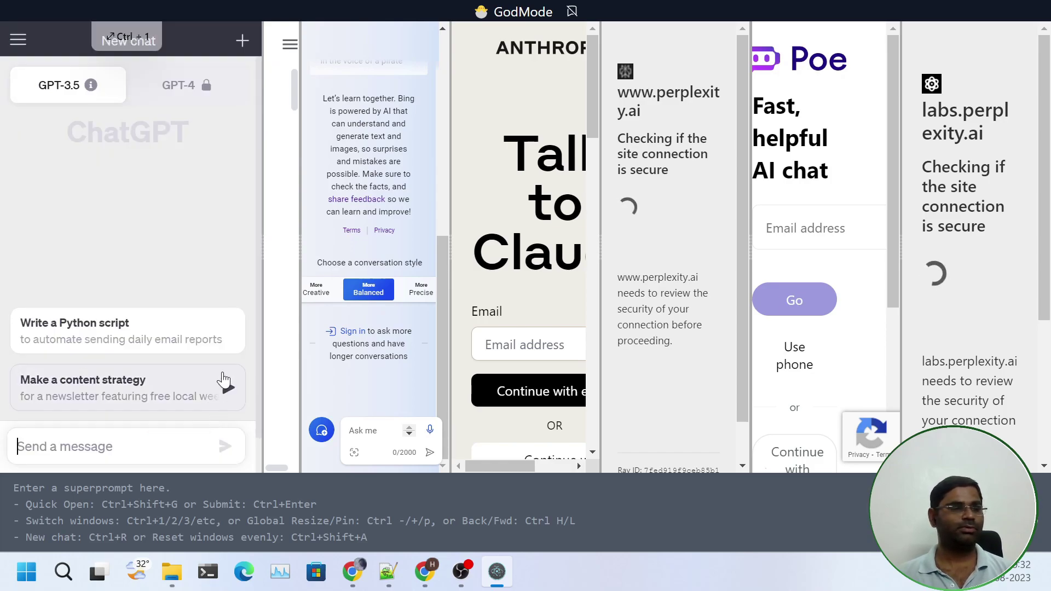
Sign in to Bard with the Google account password
{"action": "left_click", "coordinate": [264, 188]}
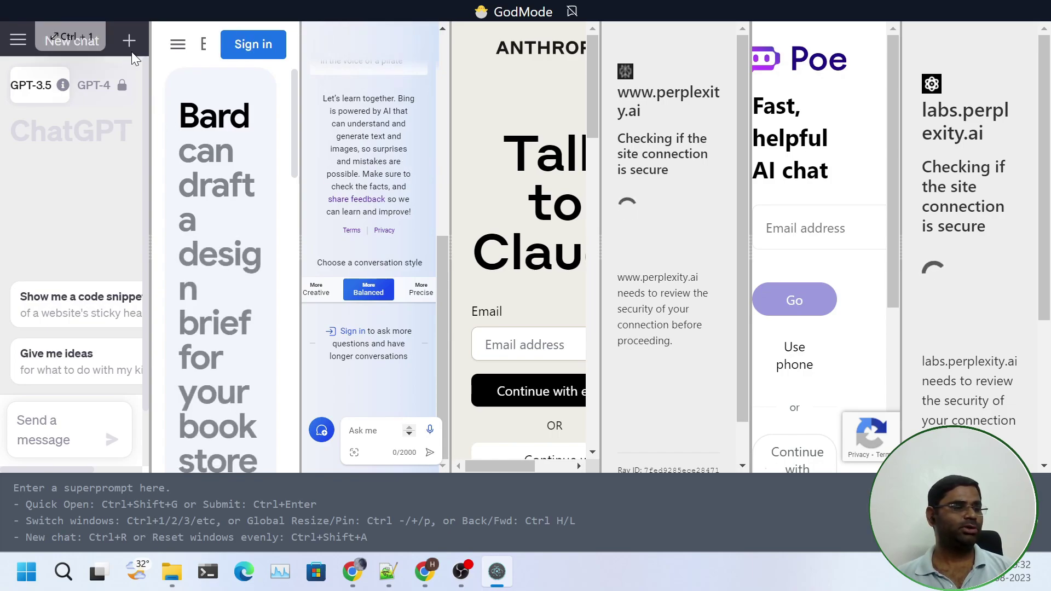
{"action": "left_click", "coordinate": [283, 52]}
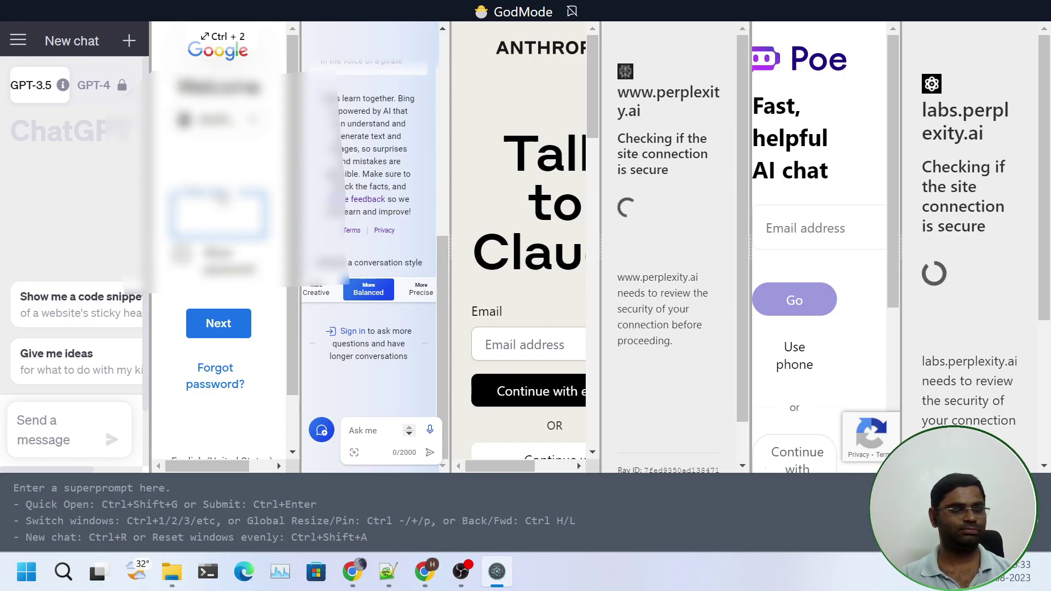
{"action": "type", "text": "******"}
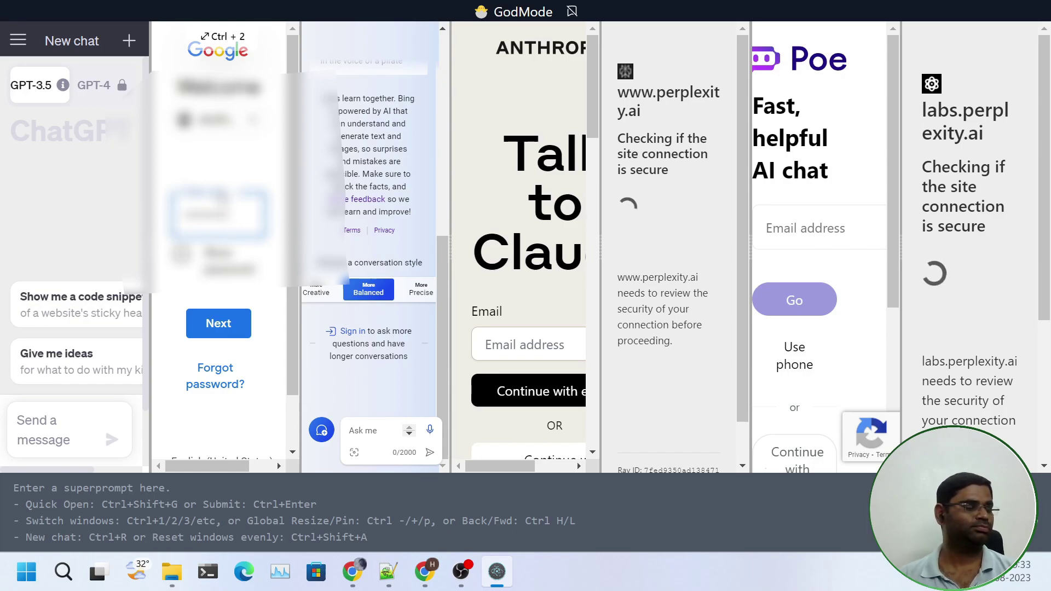
{"action": "left_click", "coordinate": [222, 256]}
{"action": "left_click", "coordinate": [221, 328]}
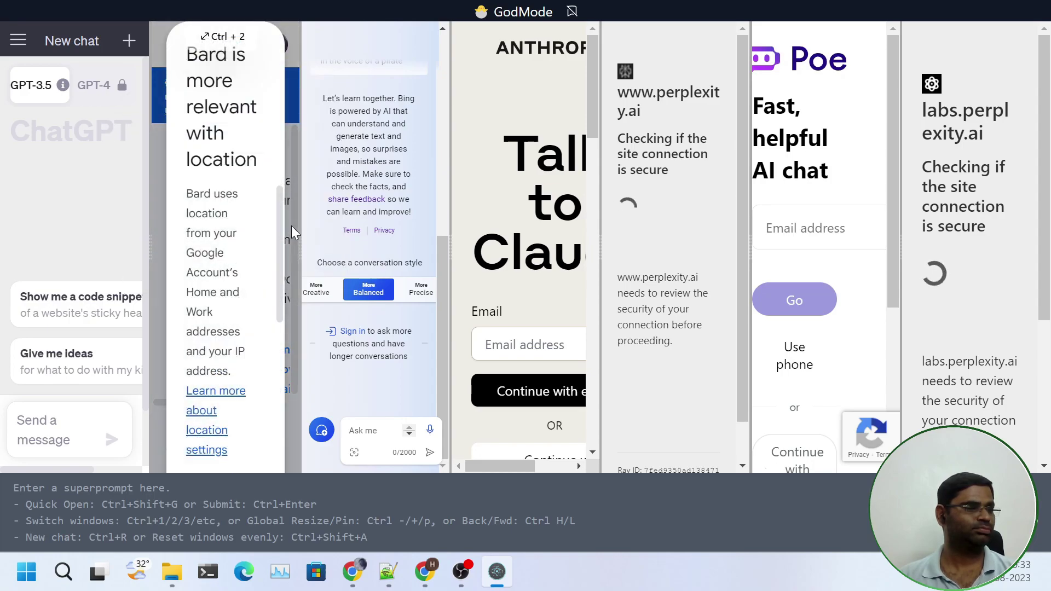
Widen Bard, dismiss its location prompt, then move the Bard/Bing divider left to widen Bing
{"action": "scroll", "coordinate": [217, 241], "scroll_direction": "down", "scroll_amount": 5}
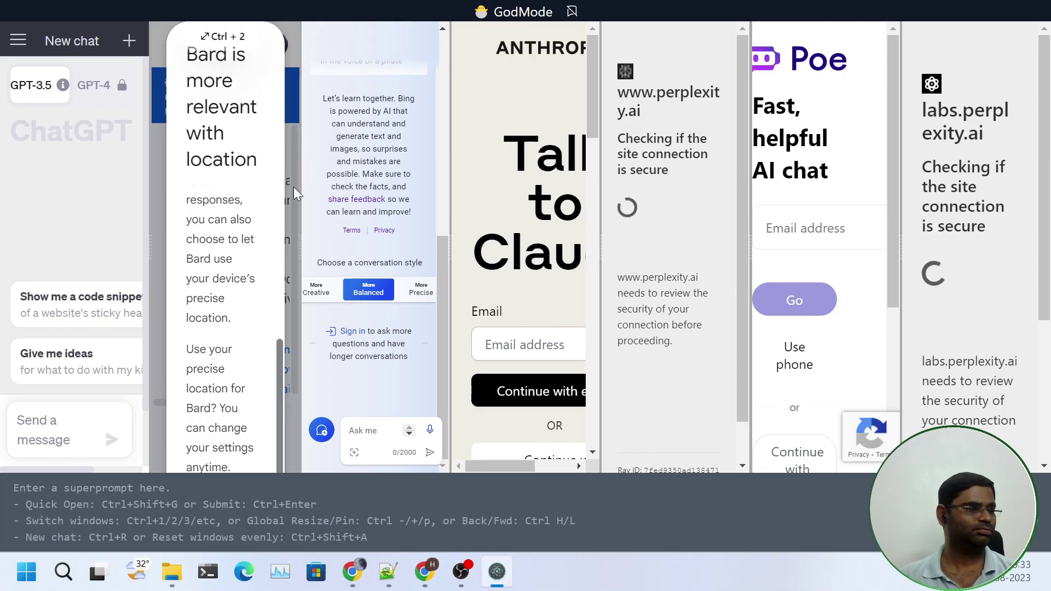
{"action": "left_click_drag", "start_coordinate": [300, 175], "coordinate": [393, 178]}
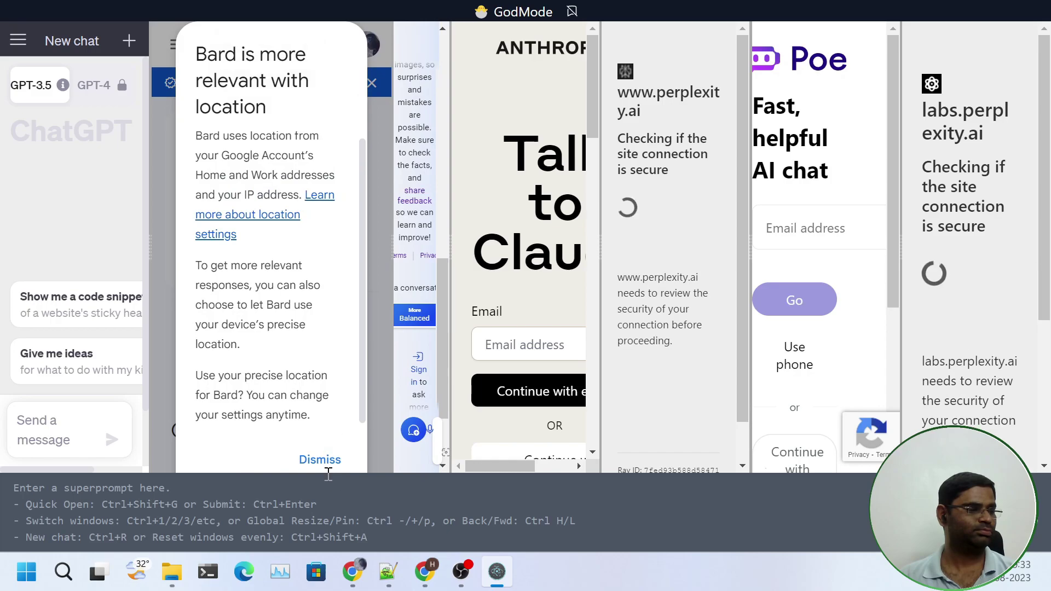
{"action": "left_click", "coordinate": [320, 461]}
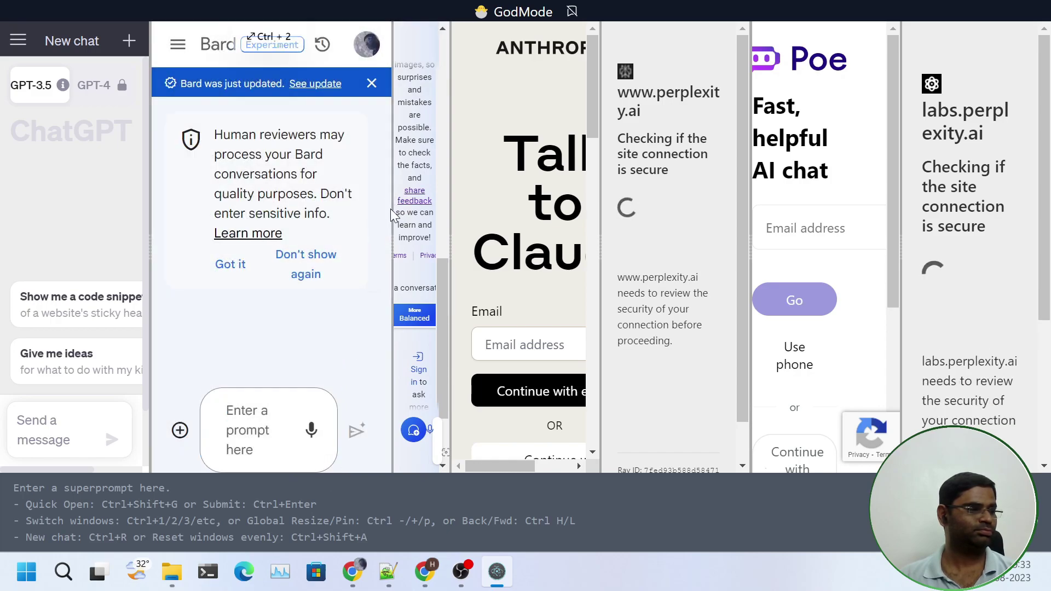
{"action": "left_click_drag", "start_coordinate": [391, 215], "coordinate": [344, 224]}
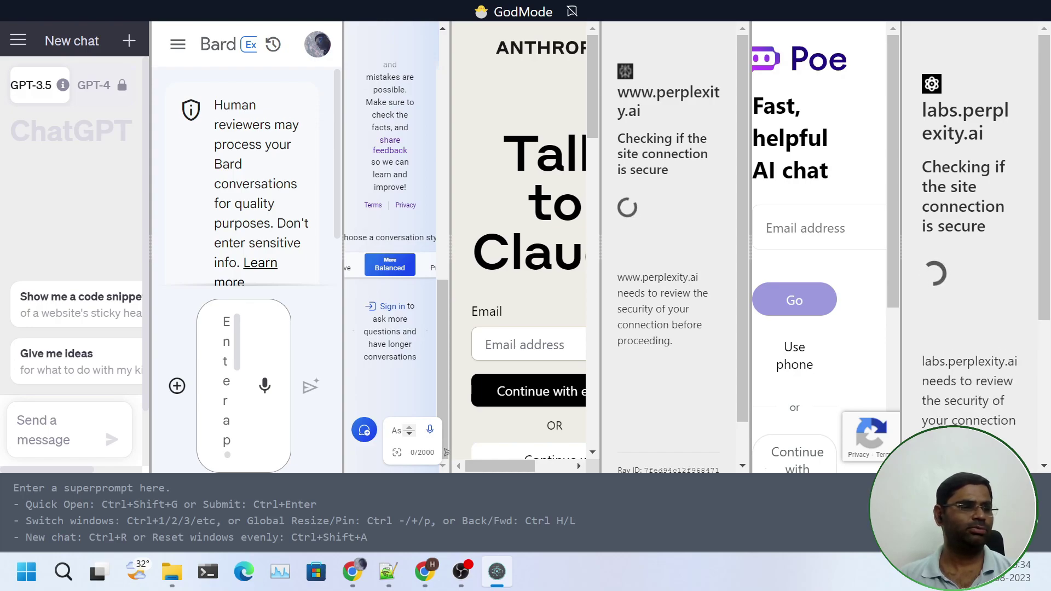
Hide the Claude2 provider's pane from the provider menu
{"action": "left_click", "coordinate": [939, 575]}
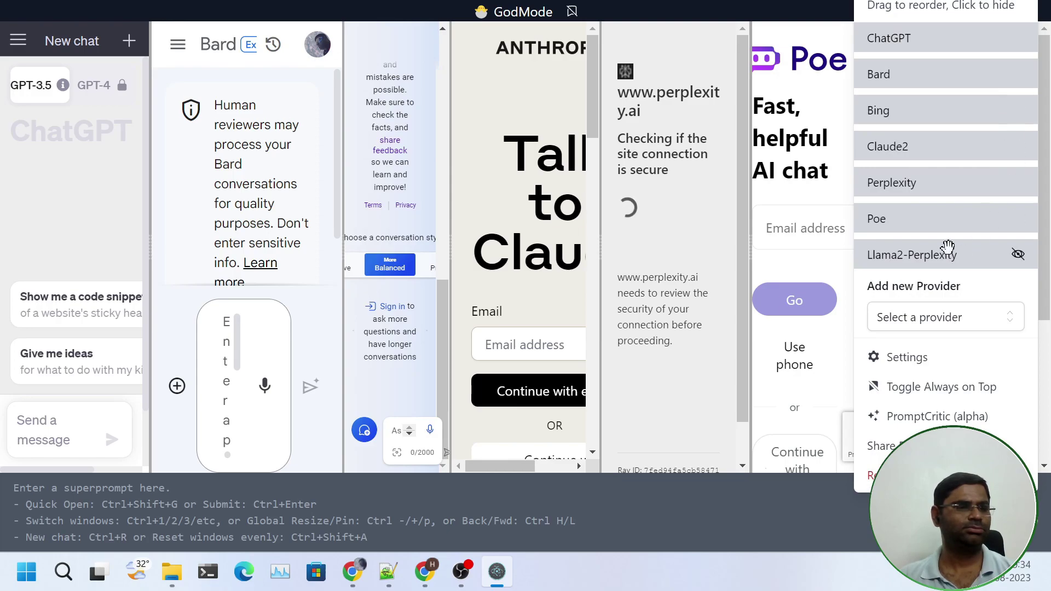
{"action": "mouse_move", "coordinate": [1021, 149]}
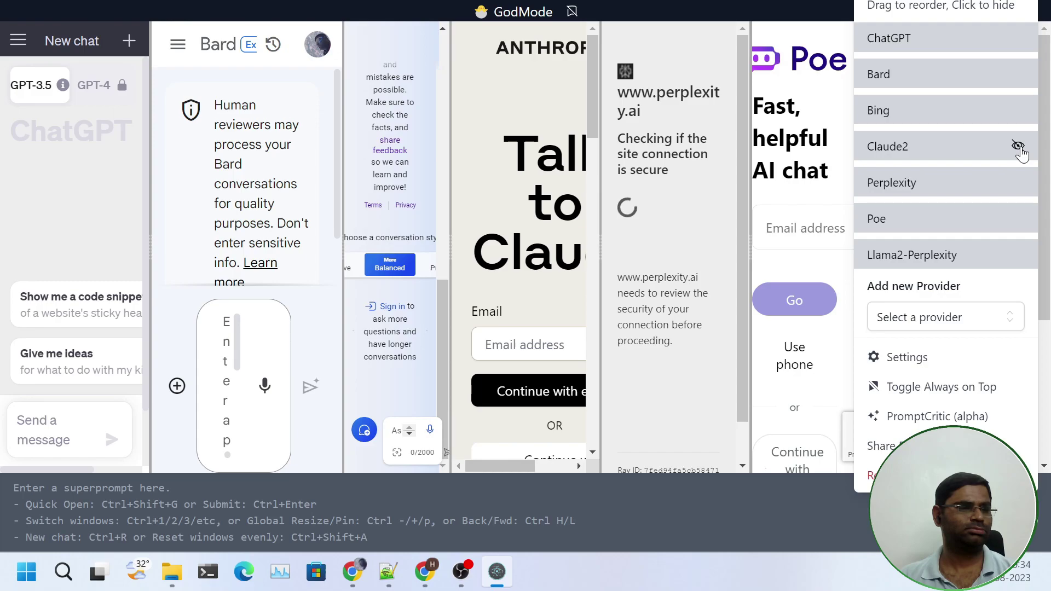
{"action": "left_click", "coordinate": [1018, 147]}
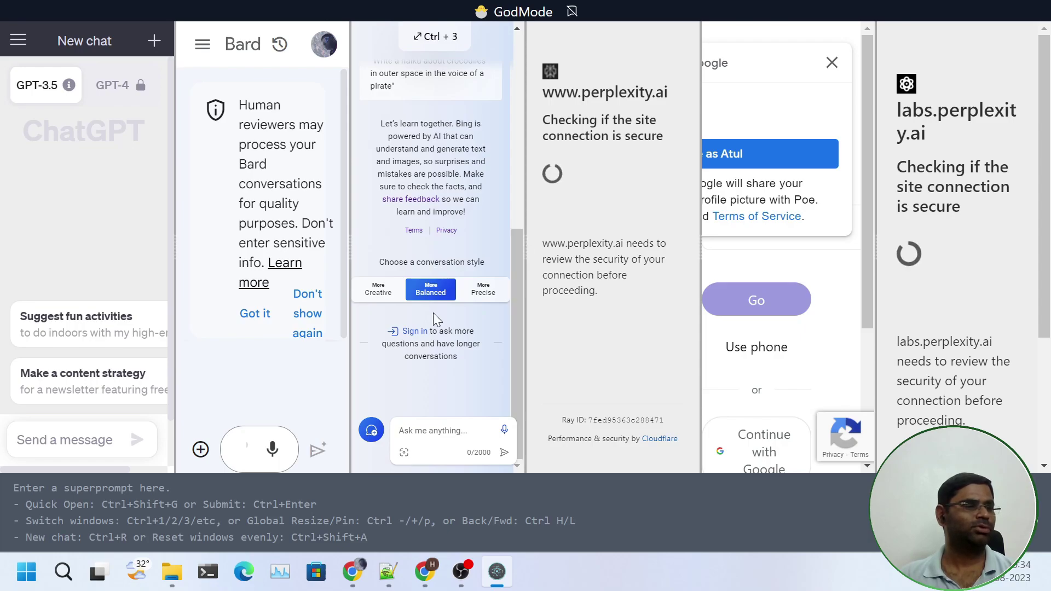
Start signing in to Bing from its pane
{"action": "left_click", "coordinate": [405, 332]}
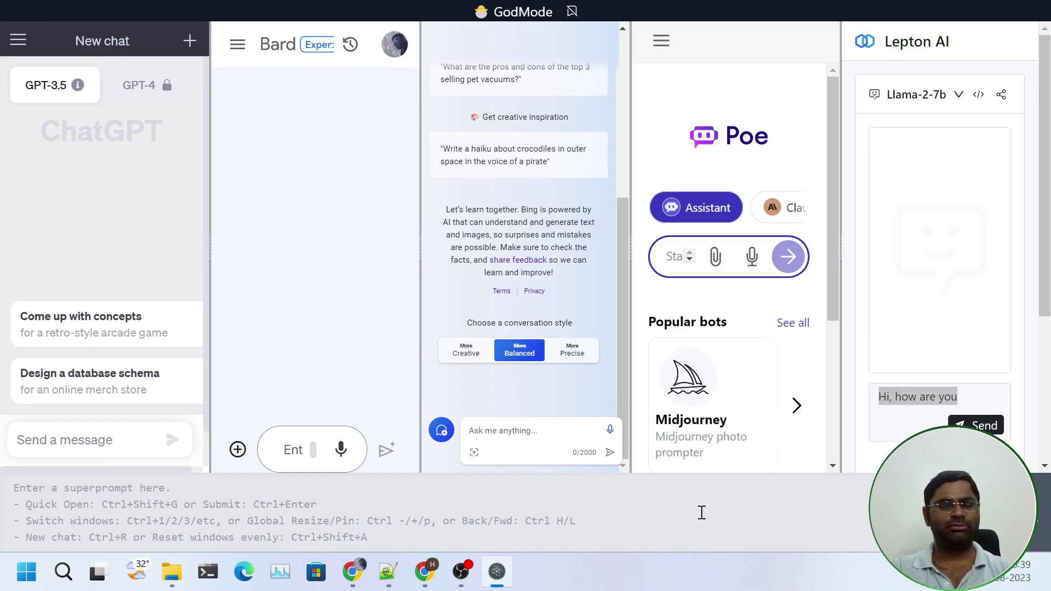
Send 'Who created microsoft?' to all five chat panes
{"action": "type", "text": "Who"}
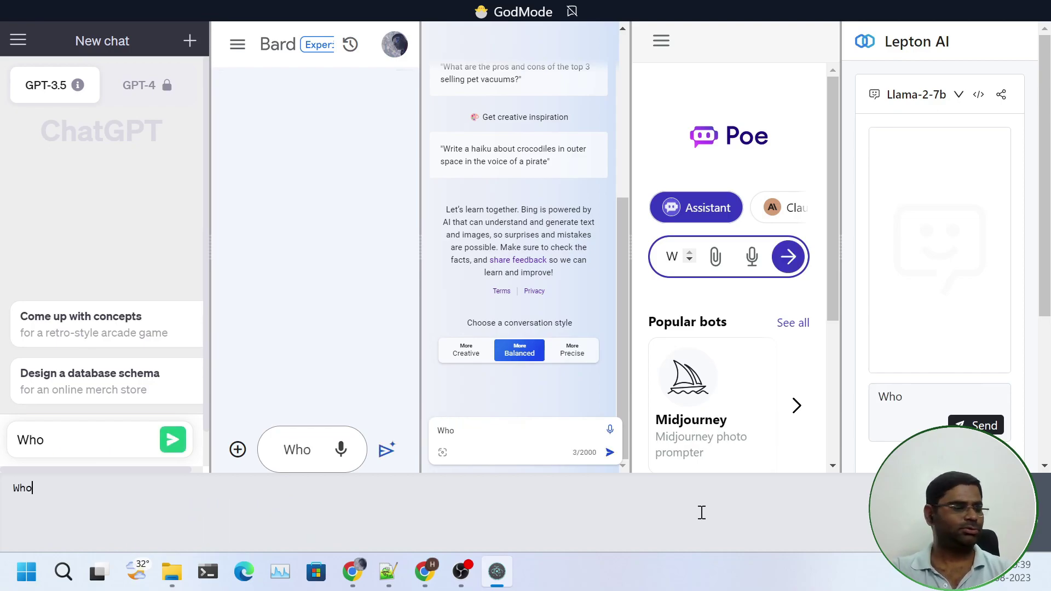
{"action": "type", "text": " created mic"}
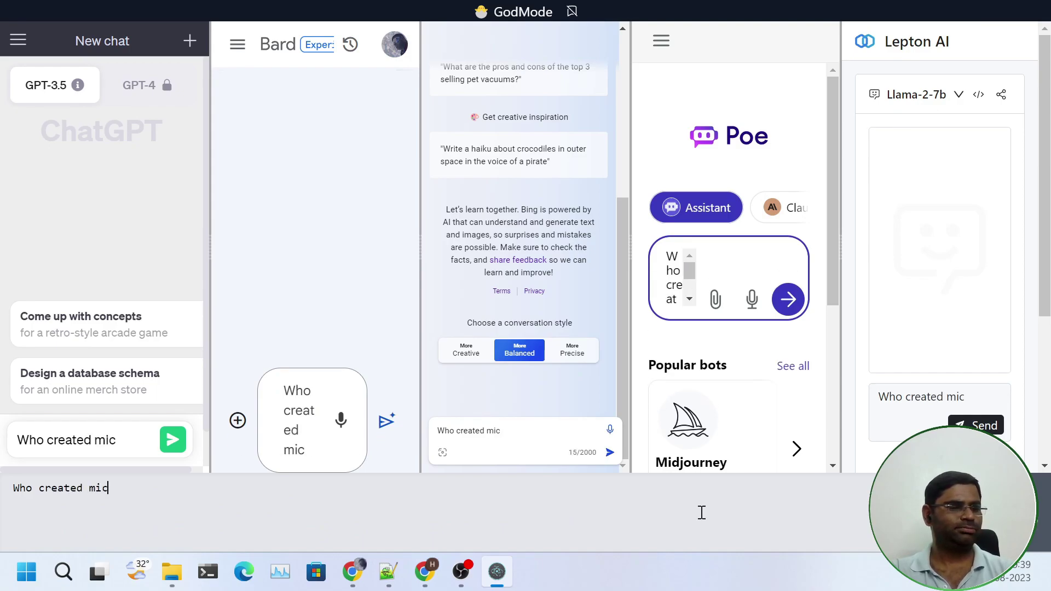
{"action": "type", "text": "roso"}
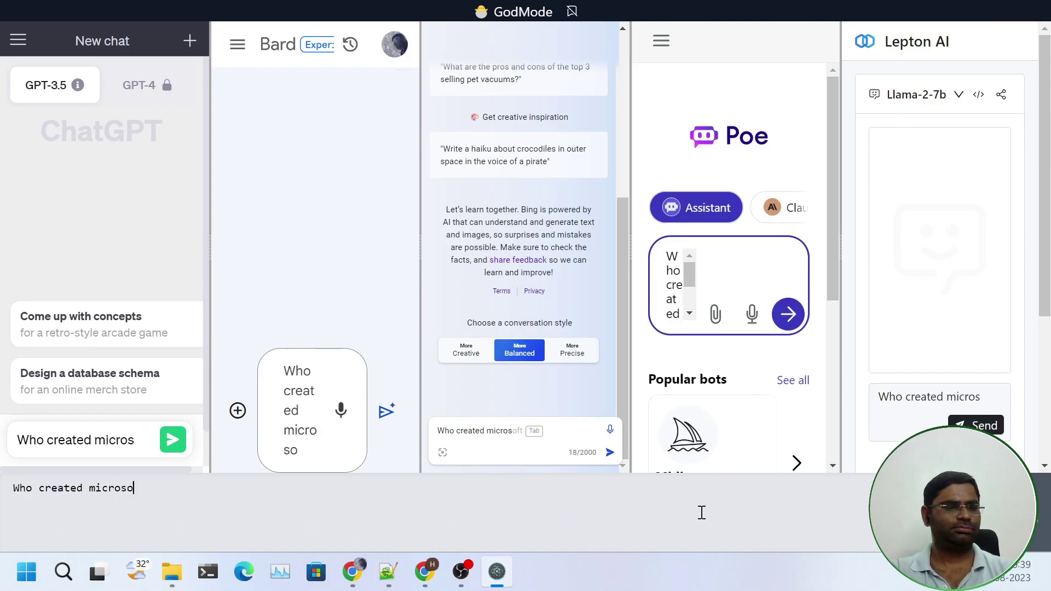
{"action": "type", "text": "ft?"}
{"action": "key", "text": "Return"}
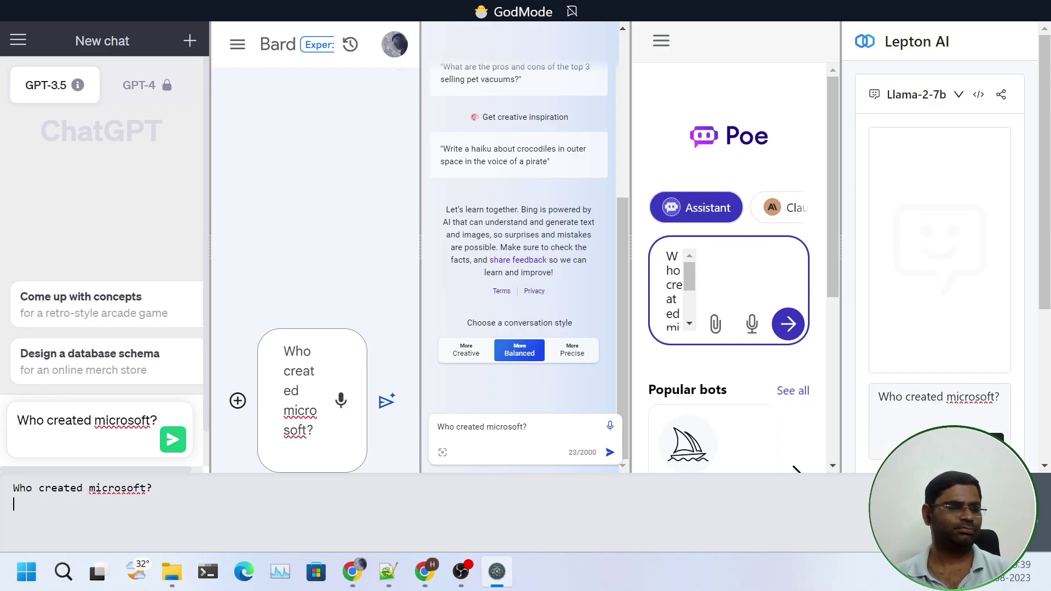
{"action": "key", "text": "ctrl+Return"}
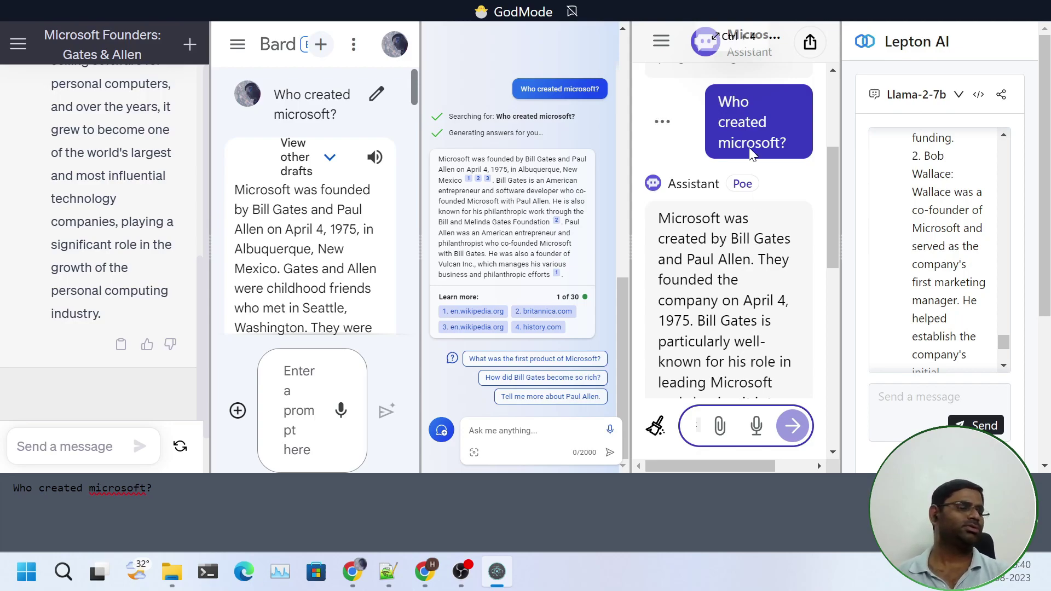
Reset every pane to a fresh chat and send 'Write a python function to sum two numbers' to all models
{"action": "key", "text": "ctrl+r"}
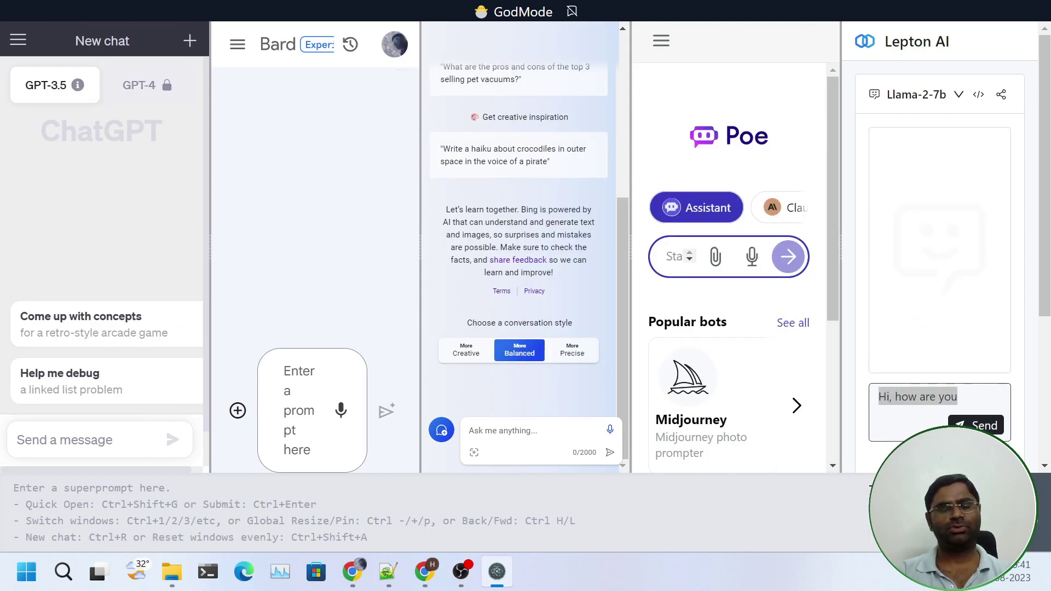
{"action": "type", "text": "Write"}
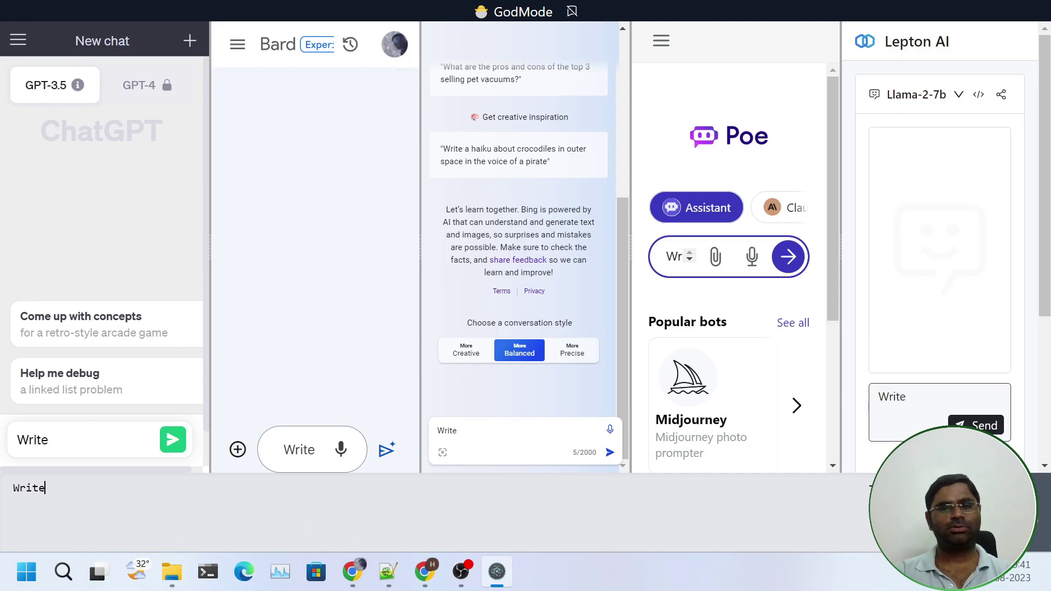
{"action": "type", "text": " a python code"}
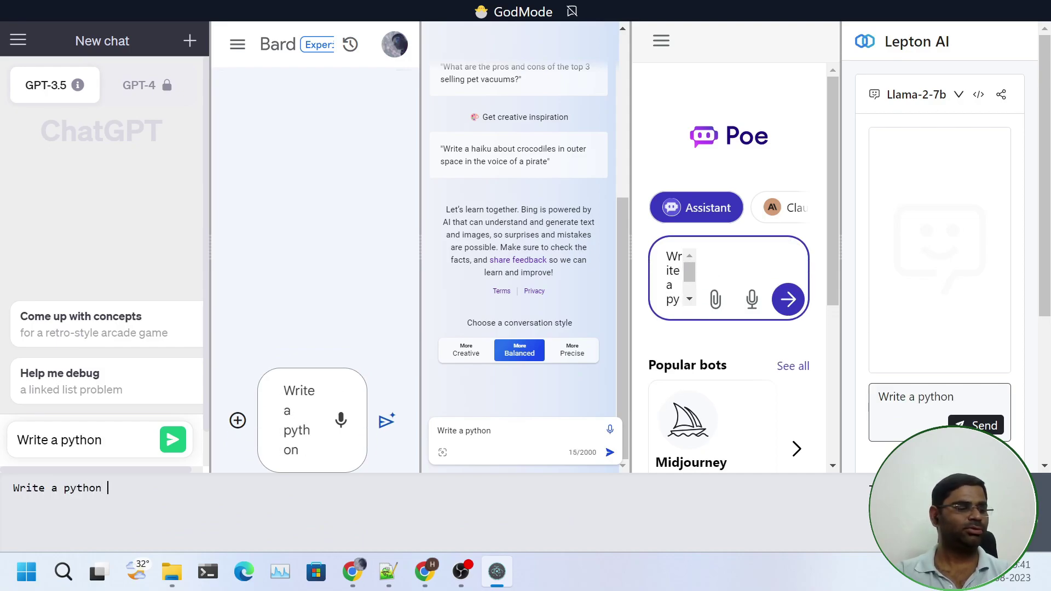
{"action": "key", "text": "BackSpace"}
{"action": "key", "text": "BackSpace"}
{"action": "key", "text": "BackSpace"}
{"action": "key", "text": "BackSpace"}
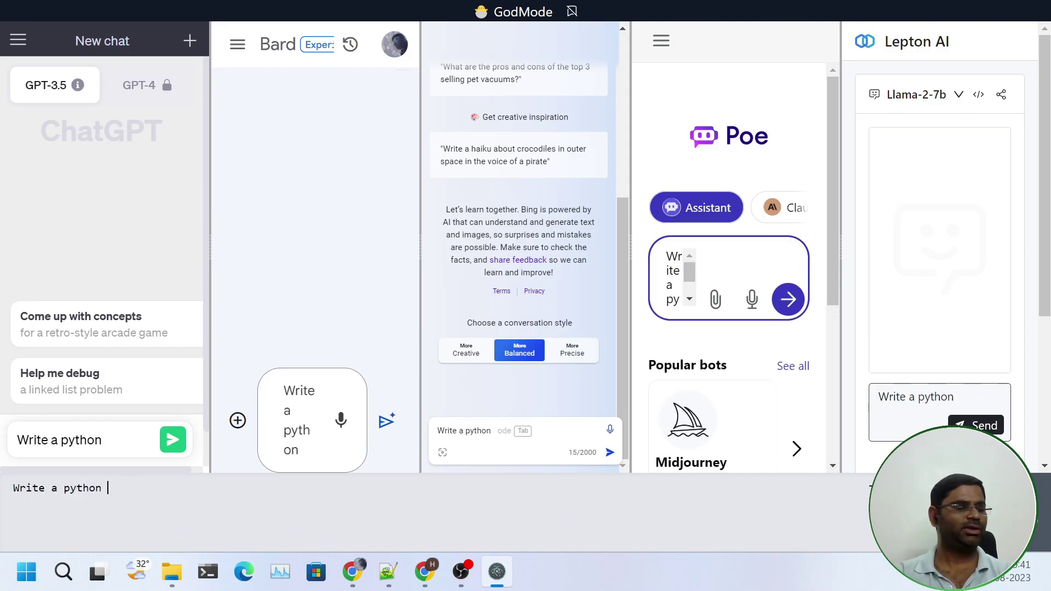
{"action": "type", "text": "func"}
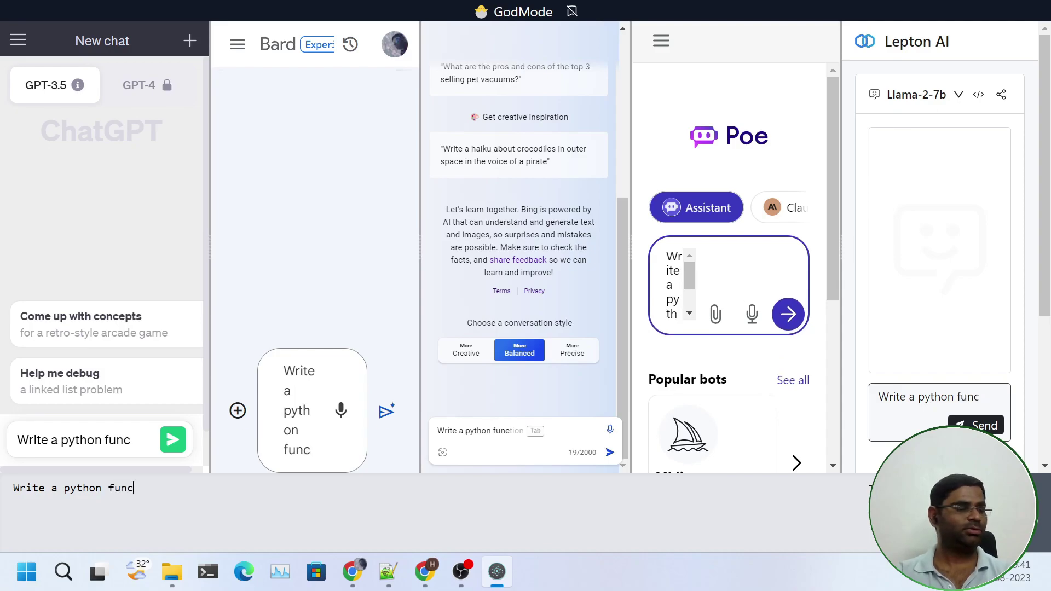
{"action": "type", "text": "tion t"}
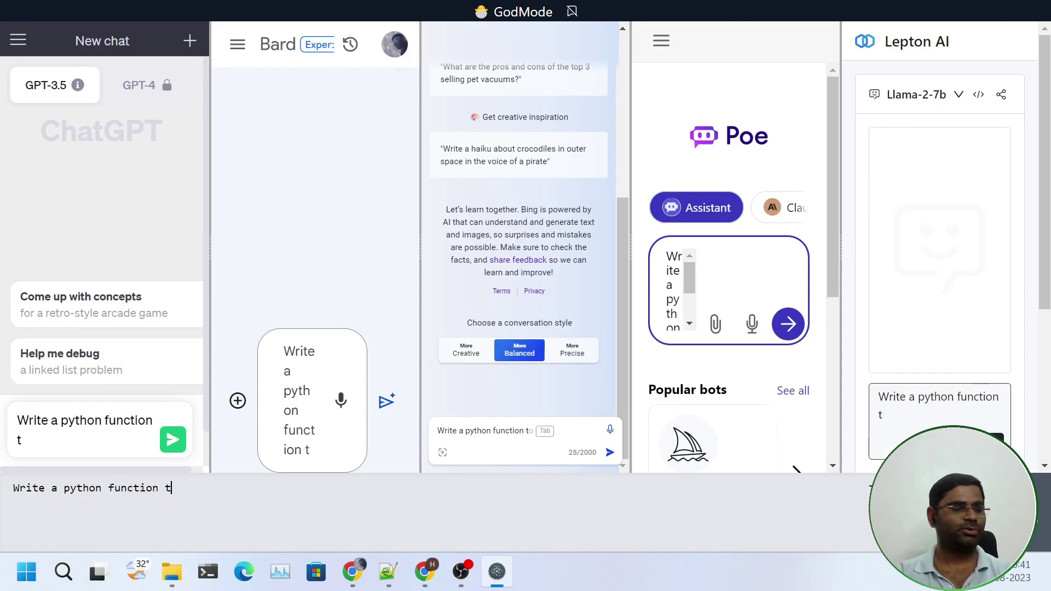
{"action": "type", "text": "o sum t"}
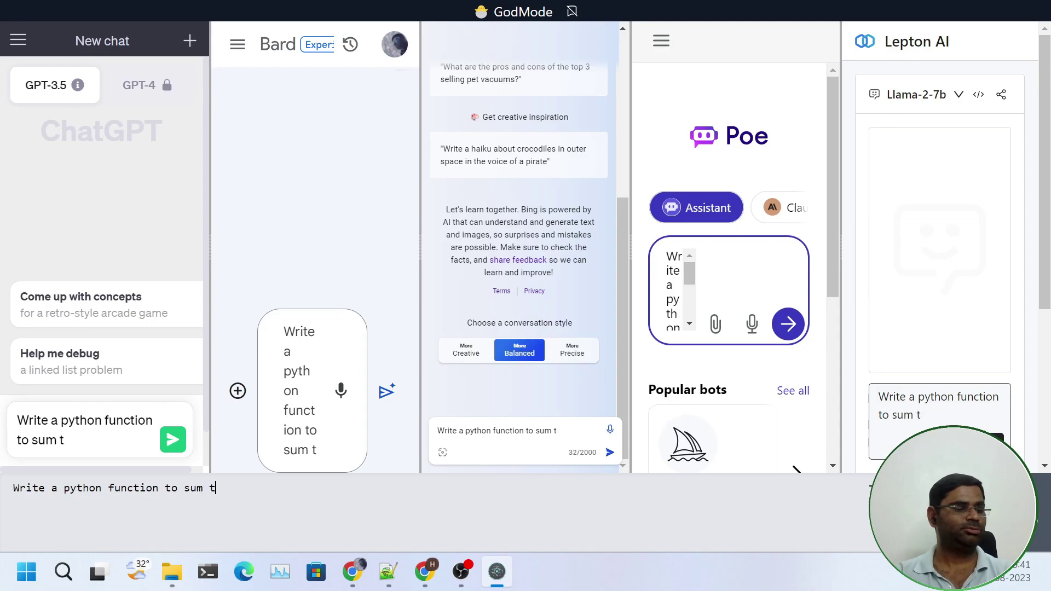
{"action": "type", "text": "wo numbers"}
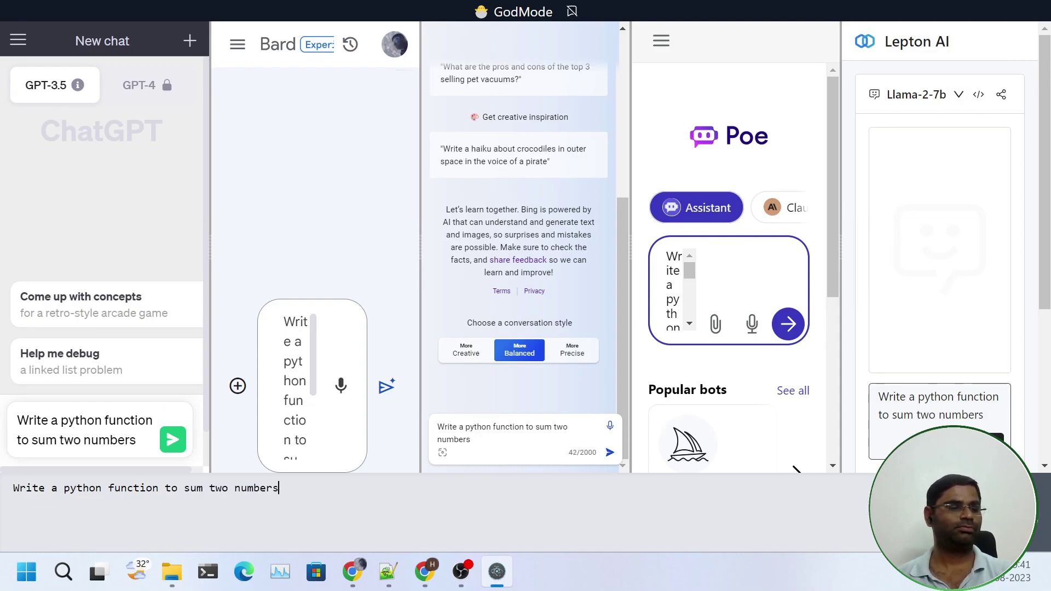
{"action": "key", "text": "Return"}
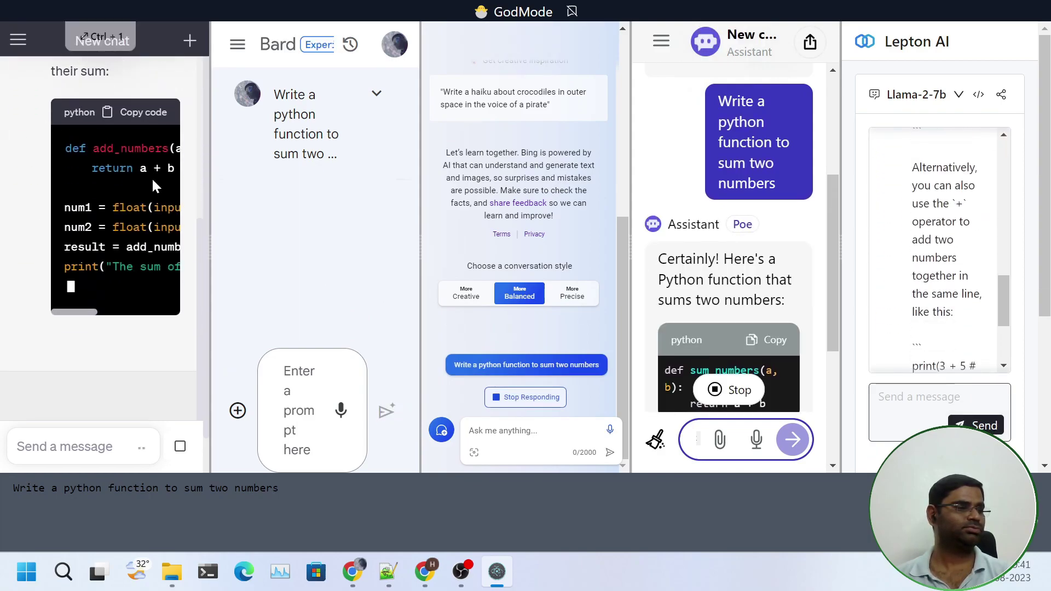
Expand the ChatGPT pane to review the Python answers, then switch over to Chrome
{"action": "left_click", "coordinate": [142, 36]}
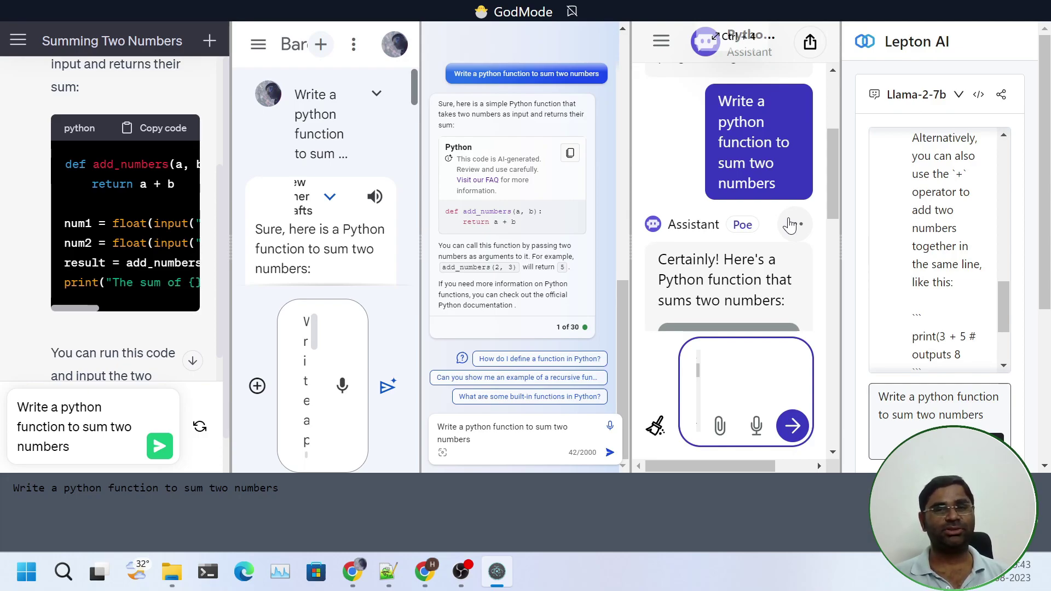
{"action": "key", "text": "alt+Tab"}
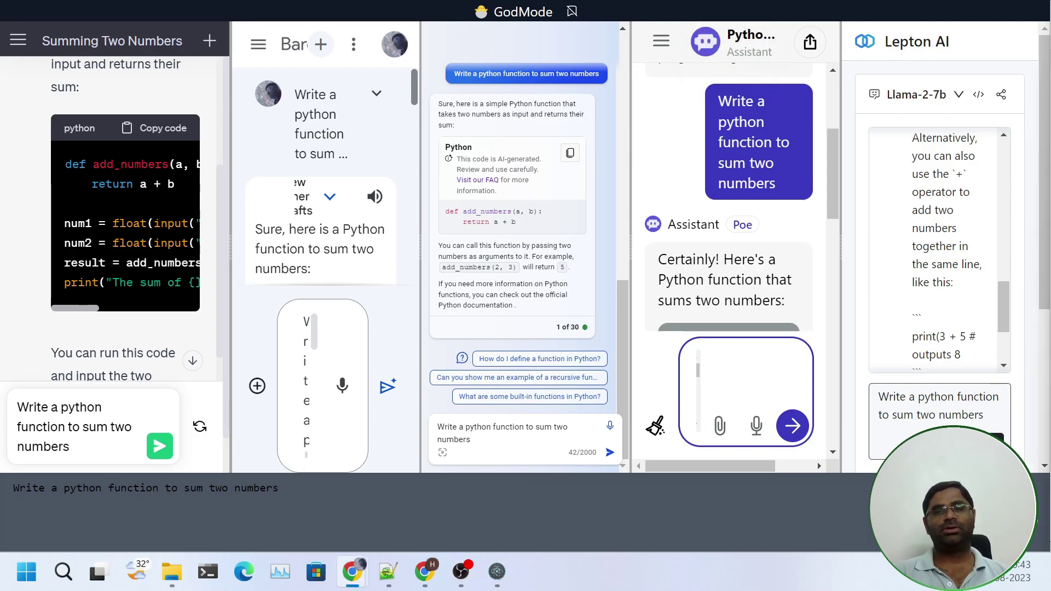